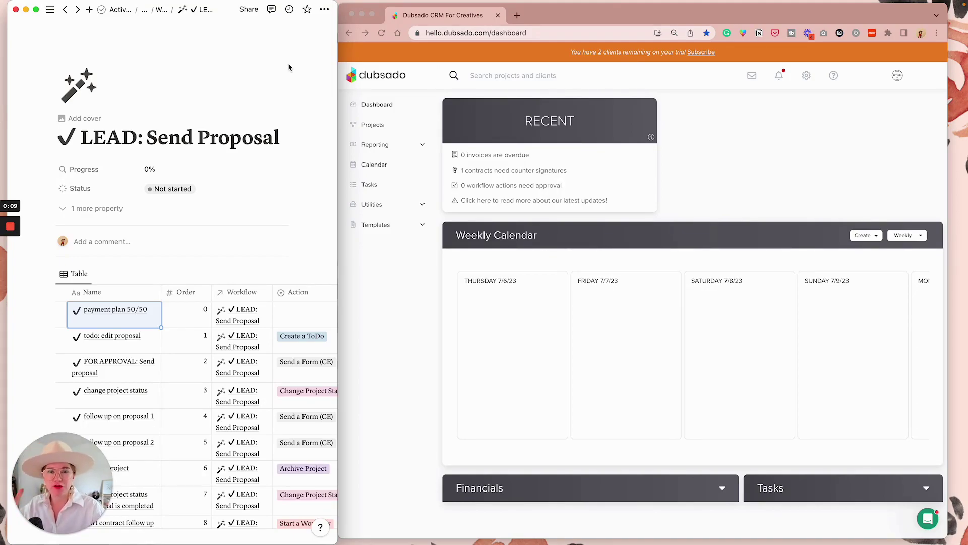
Step: Widen the Notion plan window and scroll the LEAD: Send Proposal table to reveal the Delay column
scroll(289, 67, down, 5)
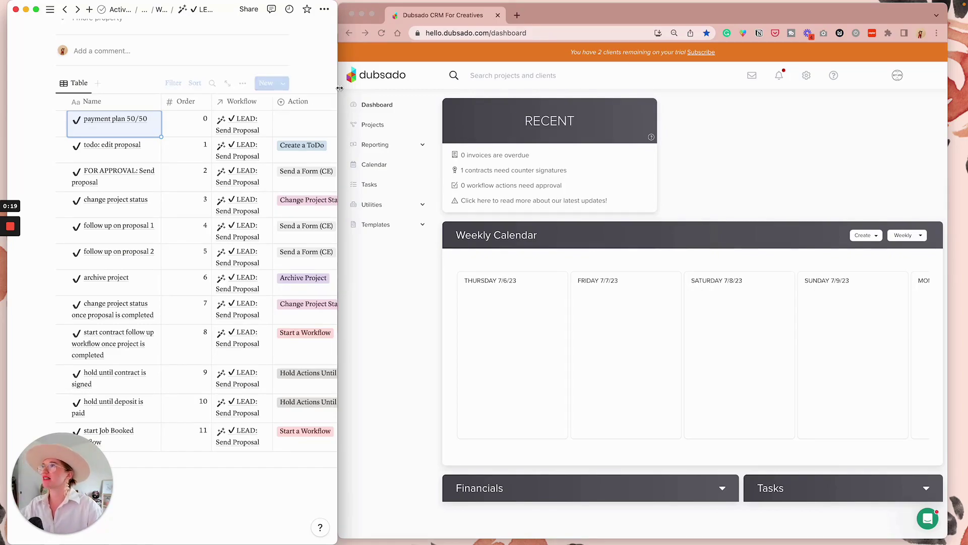
drag(335, 65, 428, 65)
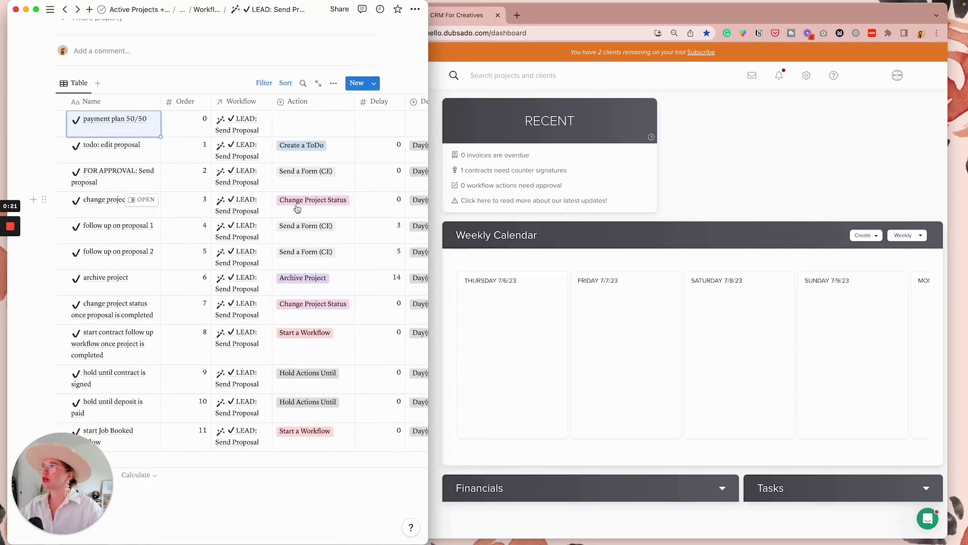
scroll(297, 209, up, 3)
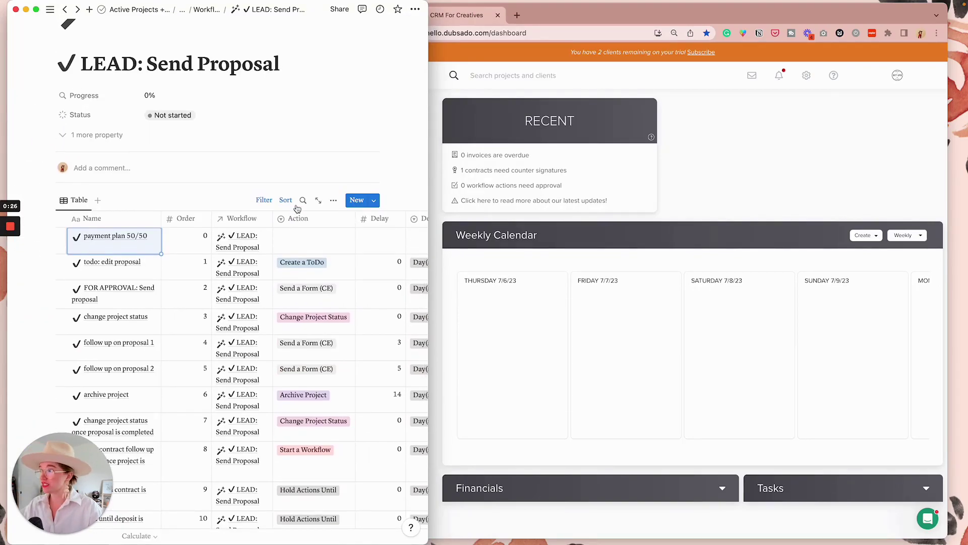
scroll(298, 209, down, 2)
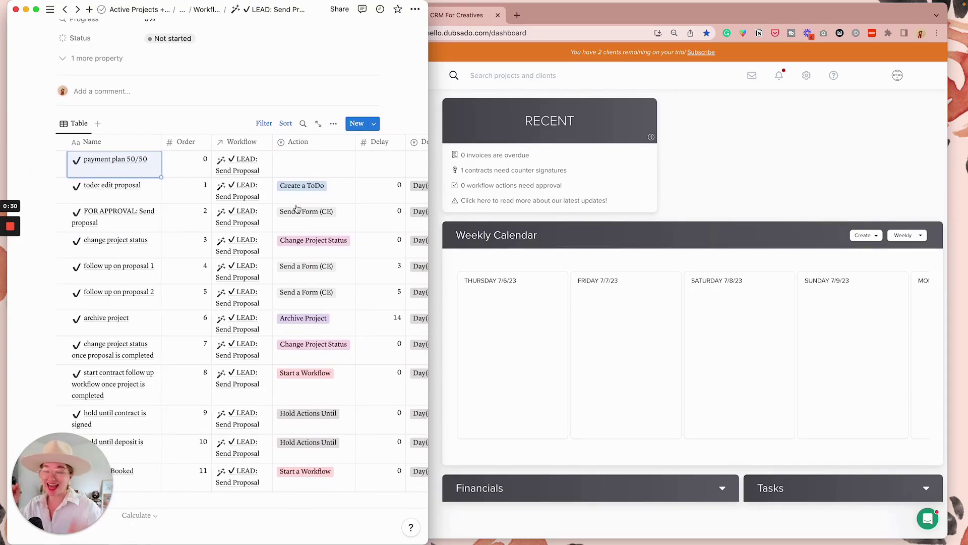
scroll(298, 209, down, 2)
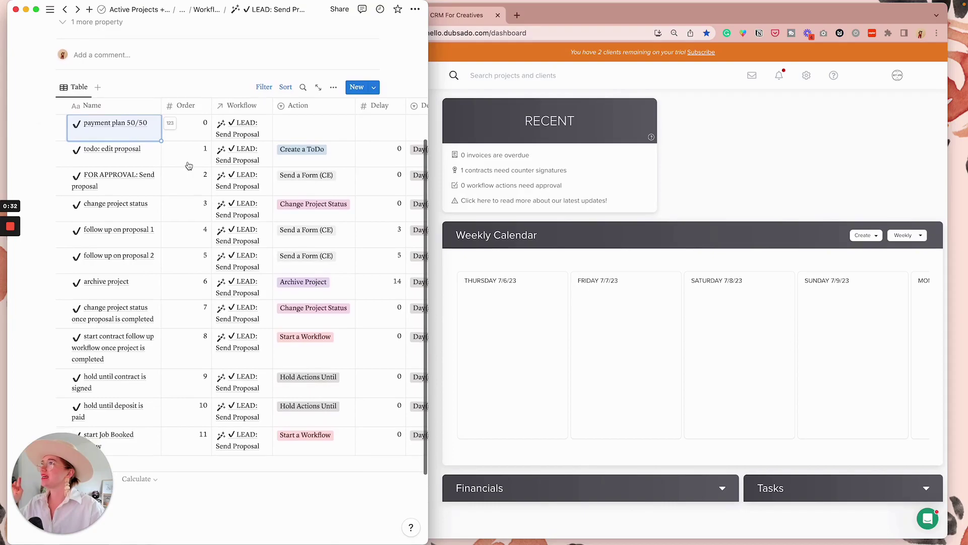
scroll(324, 158, right, 1)
scroll(323, 157, right, 2)
scroll(323, 157, left, 3)
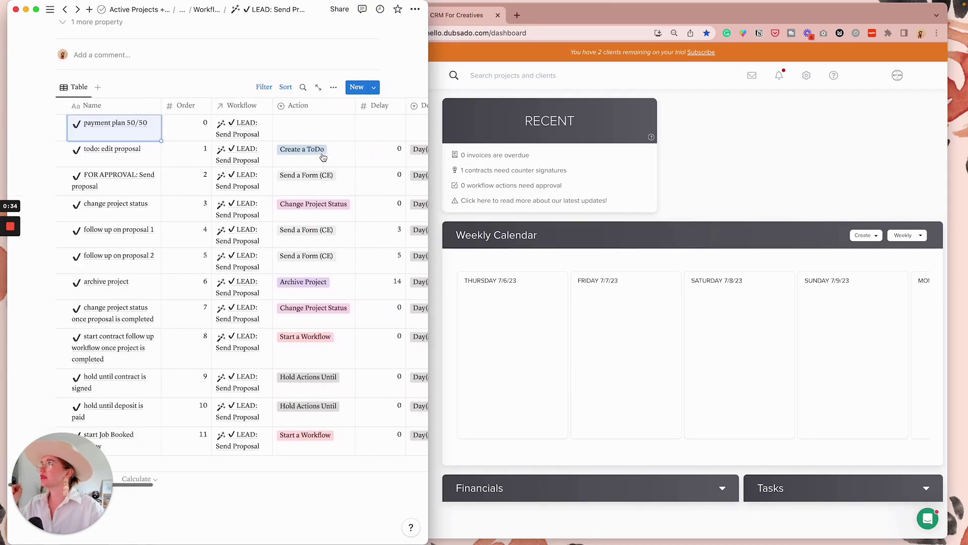
Step: Expand the template types on the Dubsado dashboard, then return to the Notion action table
click(837, 174)
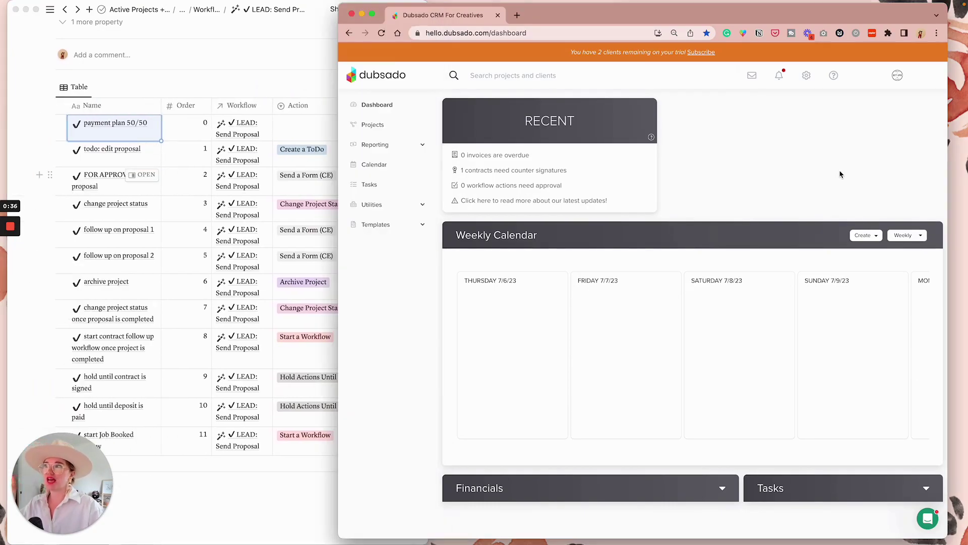
click(413, 227)
click(325, 117)
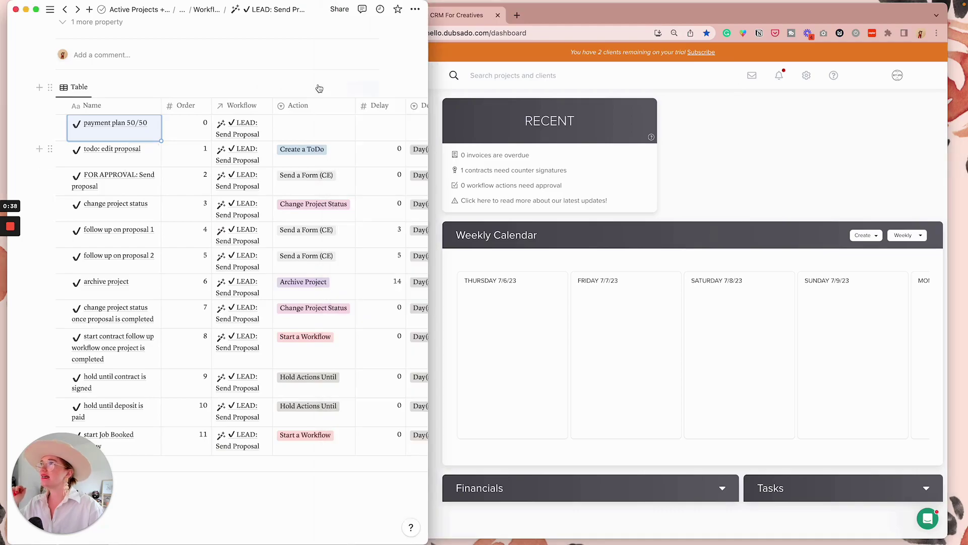
Step: Scroll the Notion plan right through the Trigger, Canned Email, Form, Scheduler and Project Status columns
scroll(333, 258, right, 6)
scroll(333, 257, right, 2)
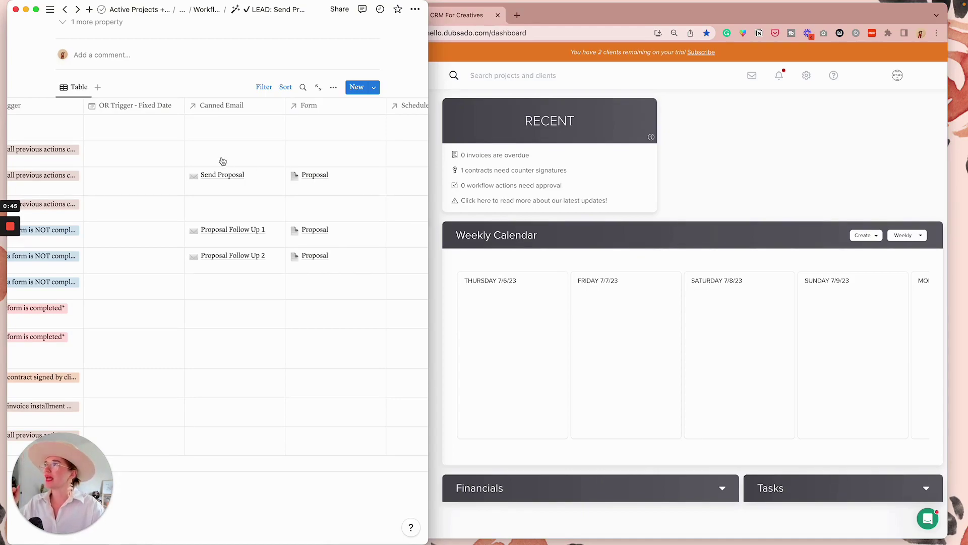
scroll(239, 225, right, 5)
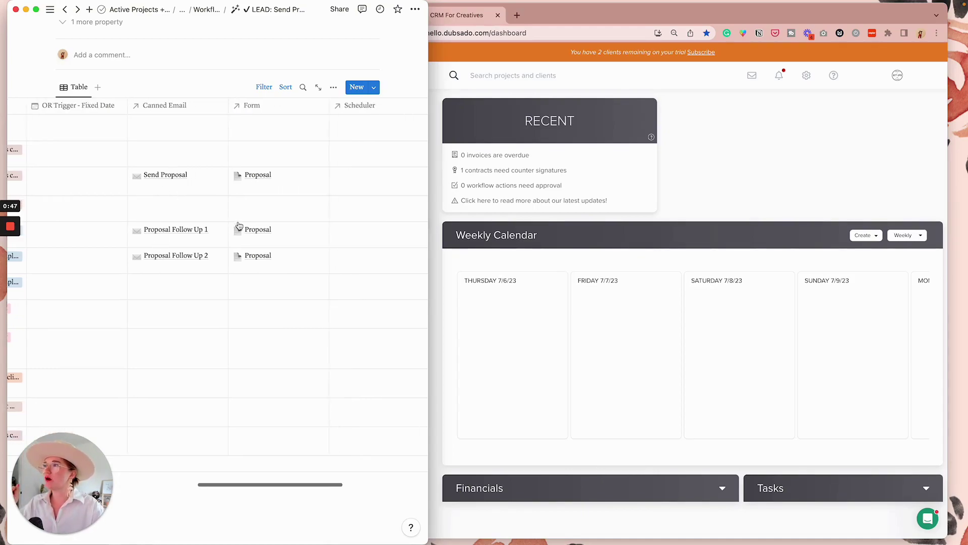
scroll(239, 225, right, 3)
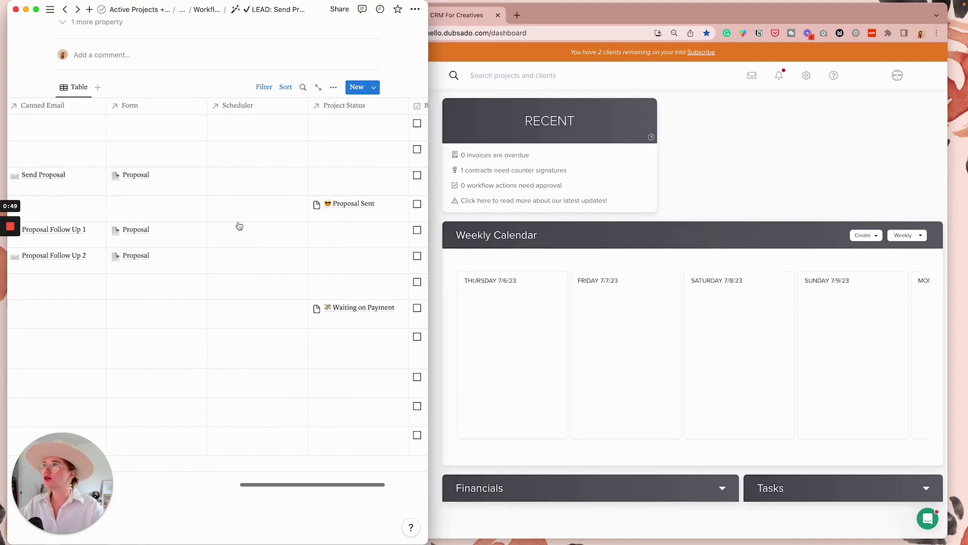
scroll(360, 211, right, 1)
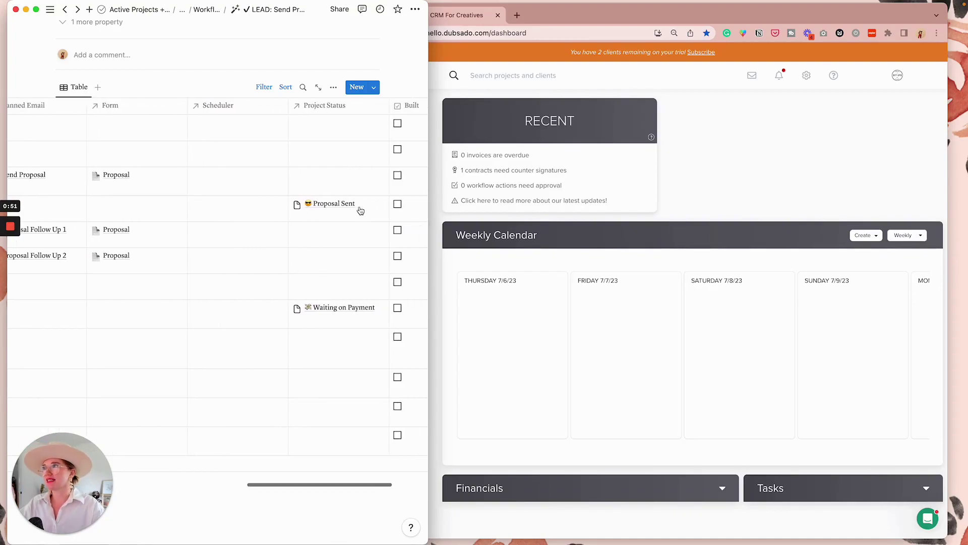
click(711, 180)
click(281, 205)
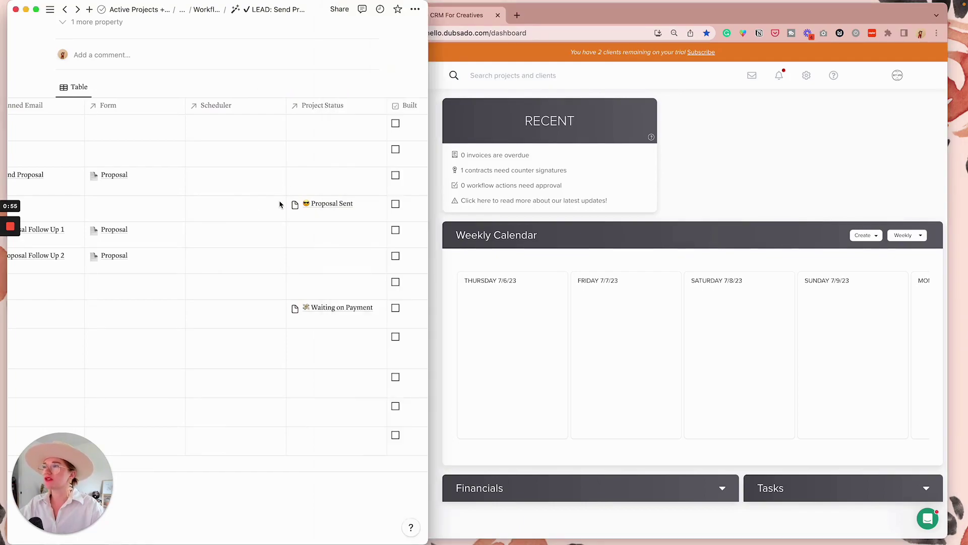
Step: Scroll the plan back to its first columns and bring the Dubsado dashboard forward
scroll(281, 204, left, 7)
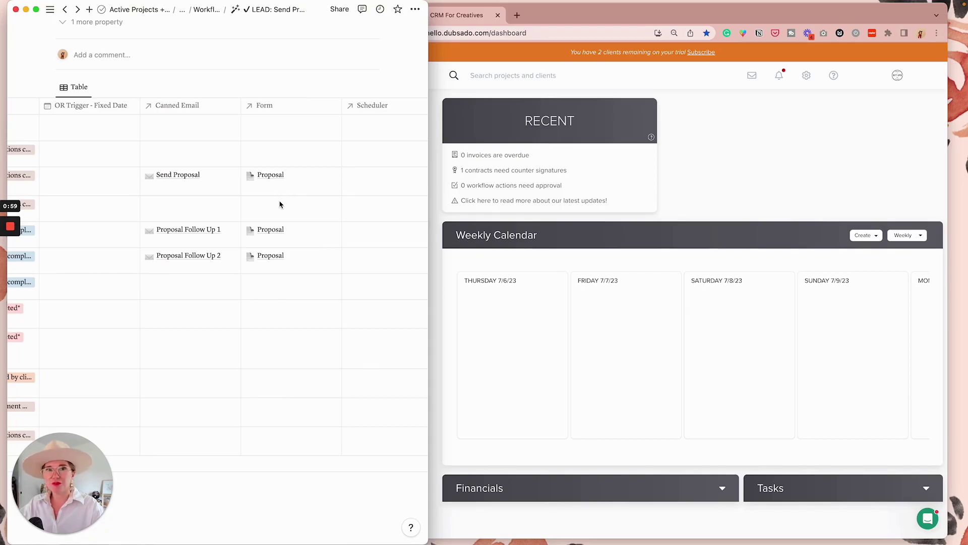
scroll(281, 204, left, 15)
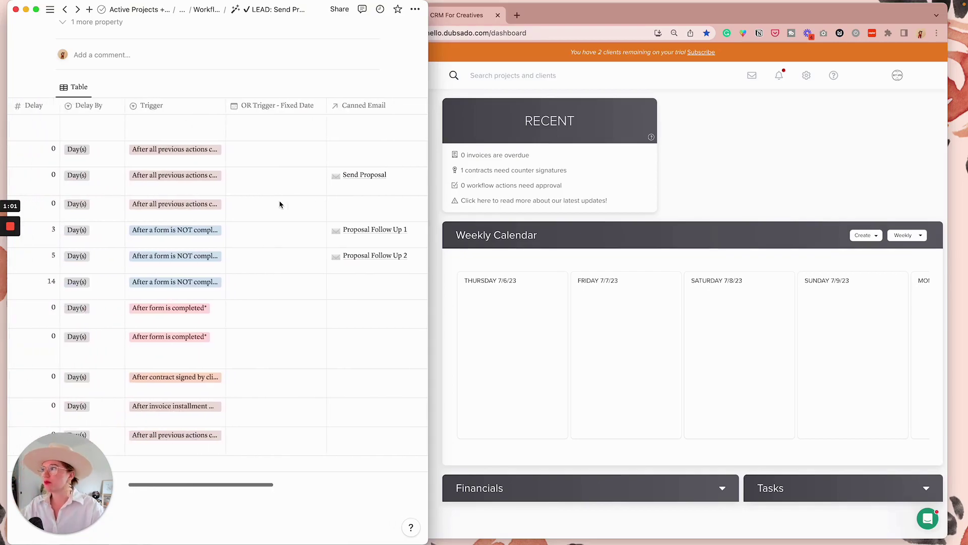
scroll(281, 205, left, 5)
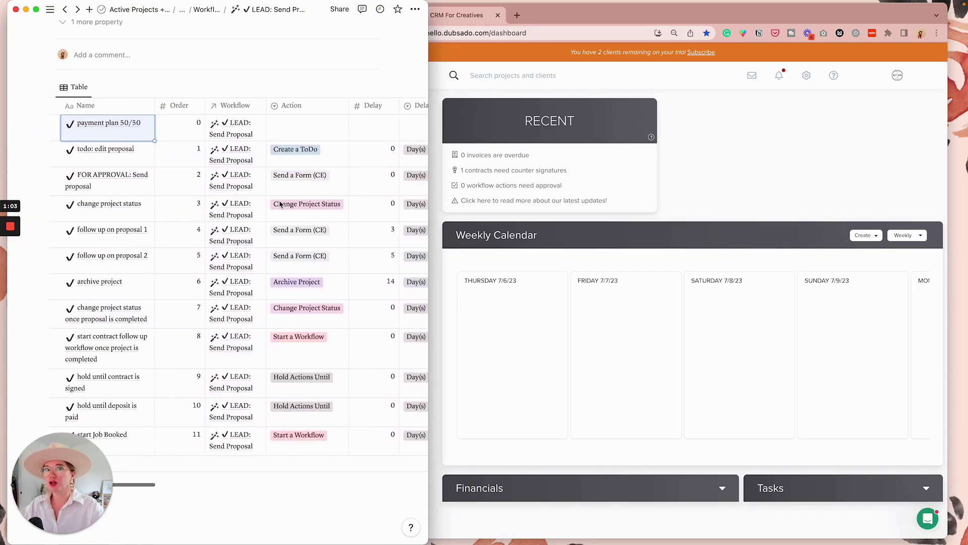
scroll(281, 204, left, 1)
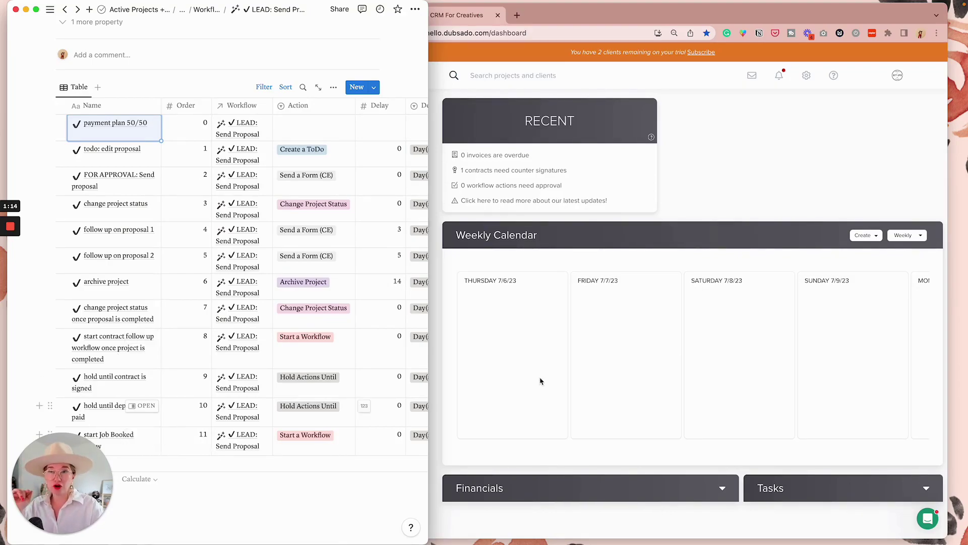
click(777, 220)
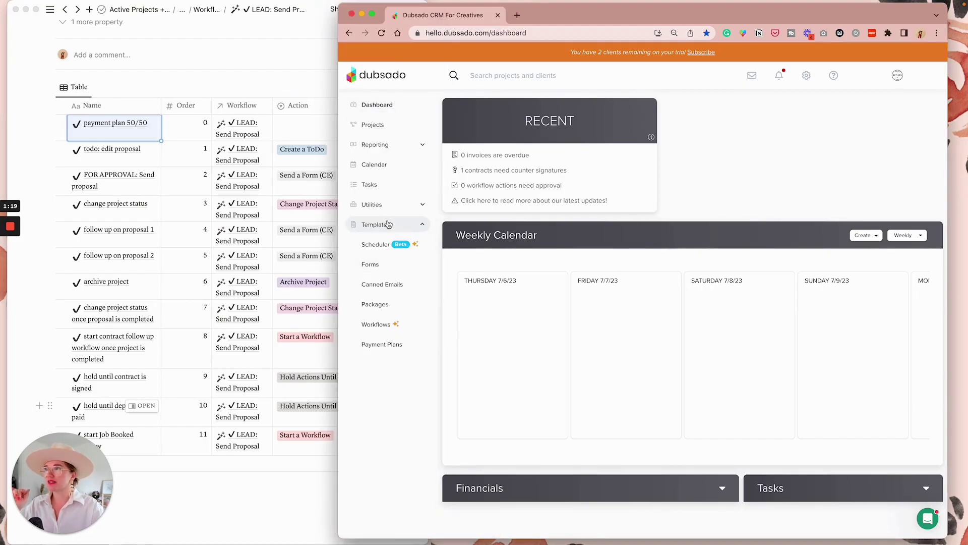
Step: Create a new Dubsado workflow named 'LEAD: Send Proposal', copying the title from Notion
click(376, 325)
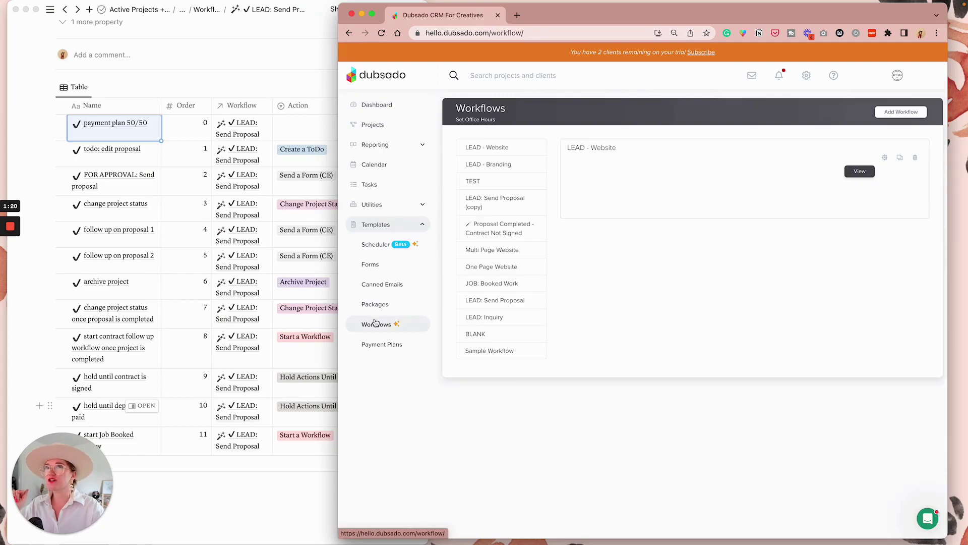
click(902, 112)
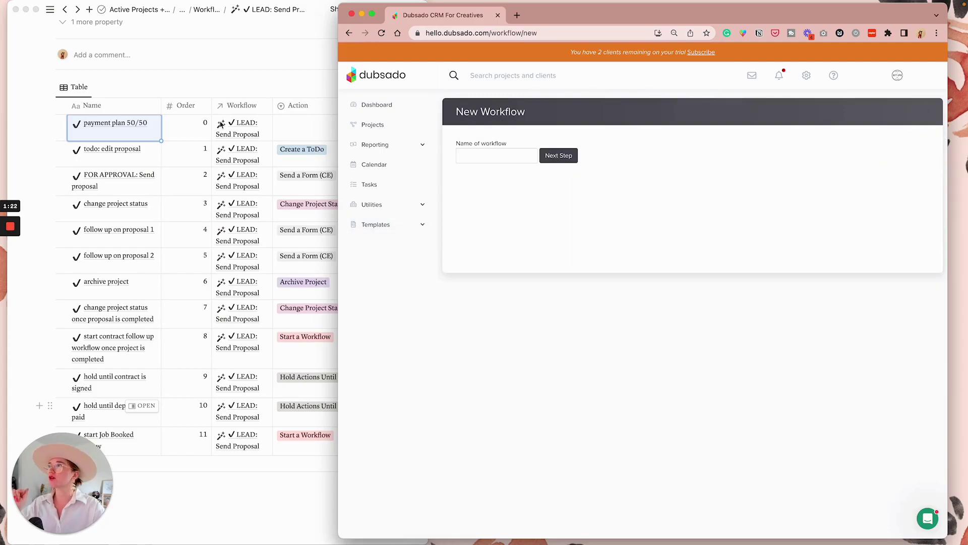
scroll(205, 134, up, 4)
triple_click(167, 135)
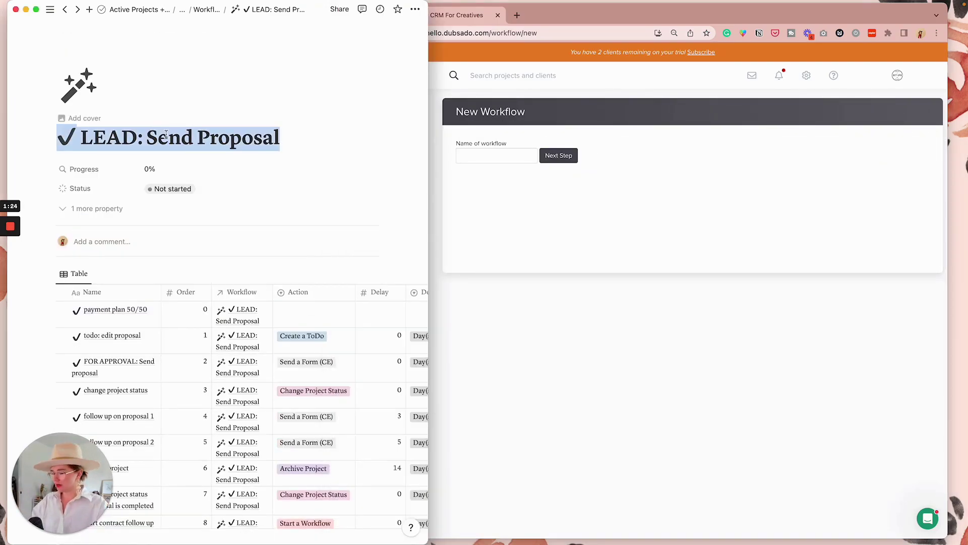
key(cmd+c)
click(482, 157)
key(cmd+v)
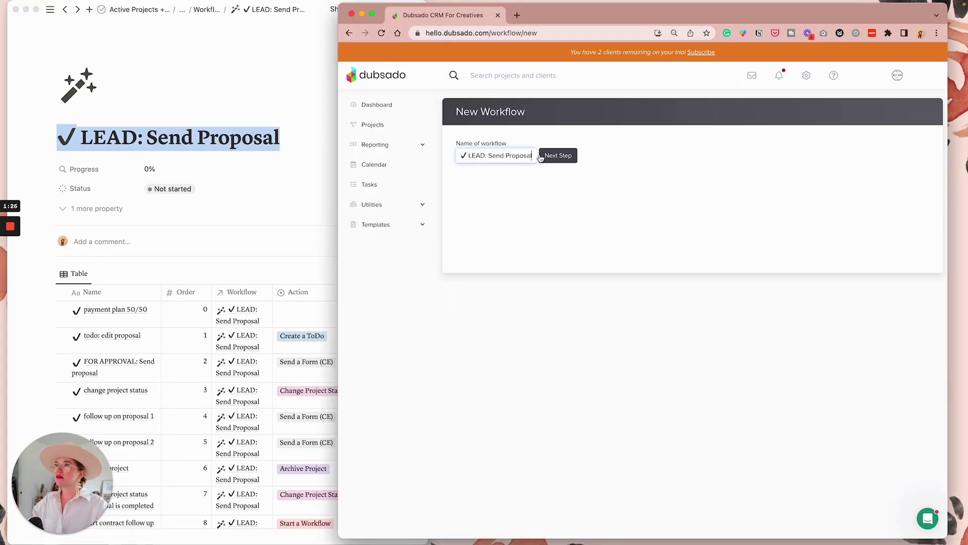
click(557, 159)
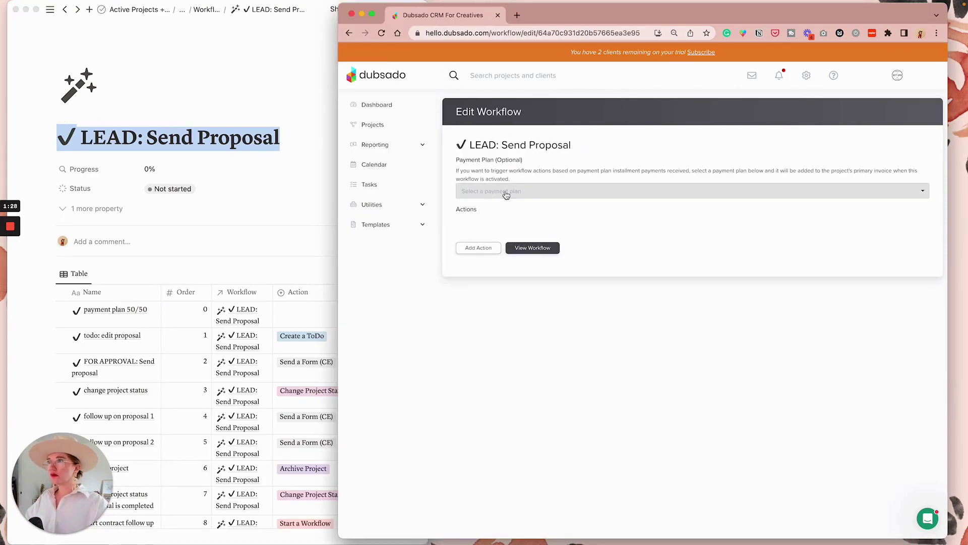
Step: Attach the 50/50 Contract Signing + TBD payment plan to the workflow
scroll(152, 339, down, 2)
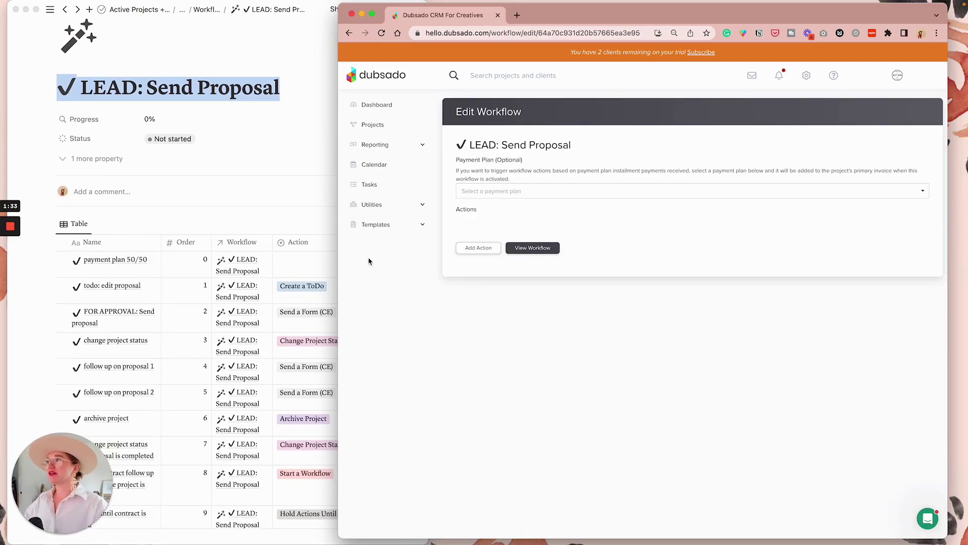
click(590, 192)
scroll(522, 251, down, 1)
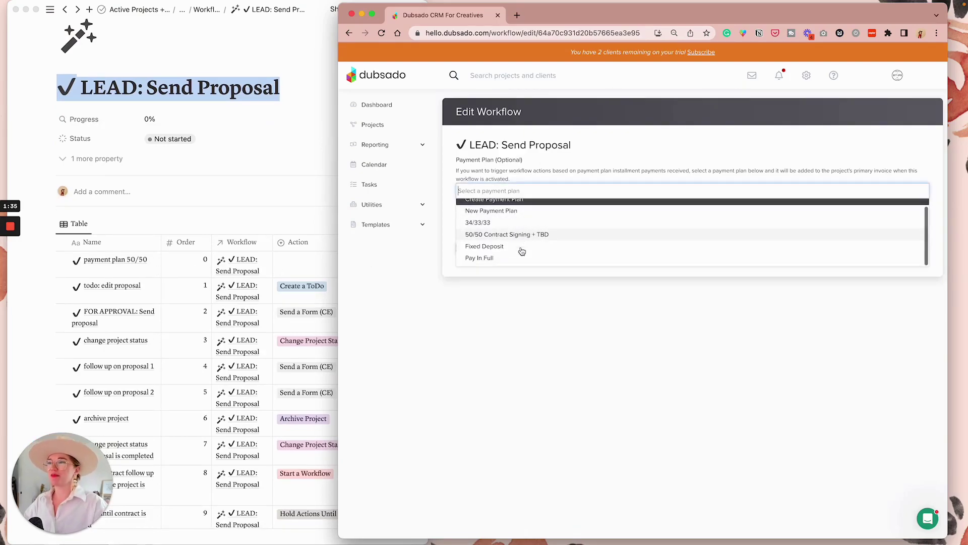
click(525, 234)
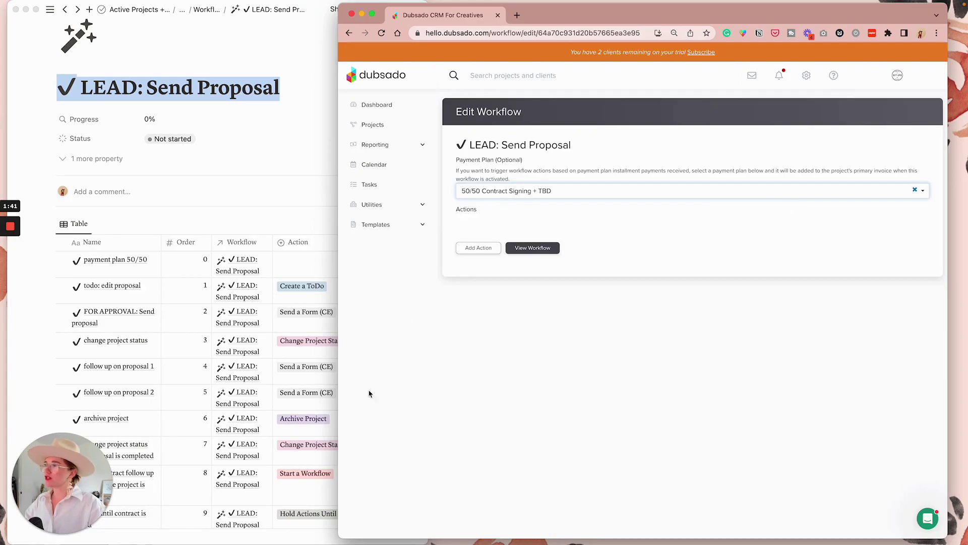
scroll(303, 389, down, 2)
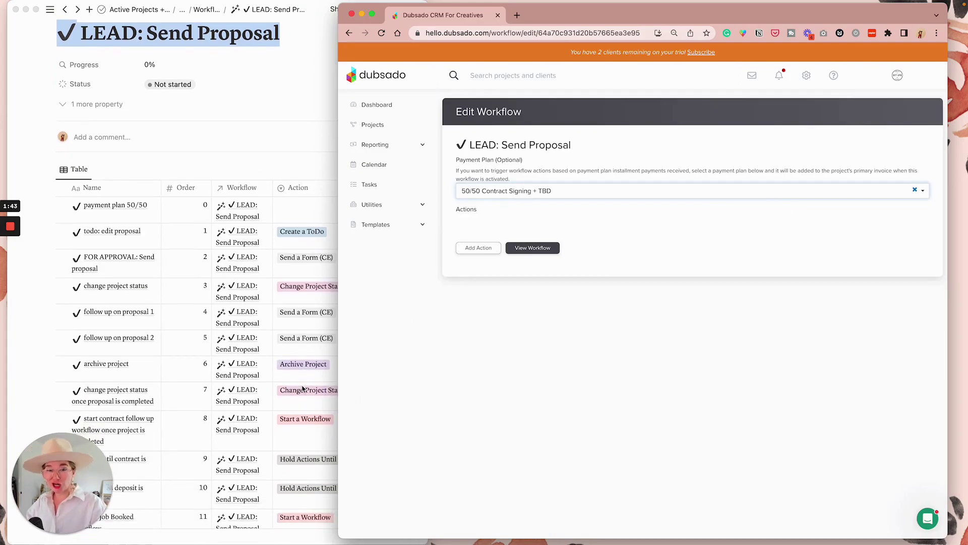
click(550, 304)
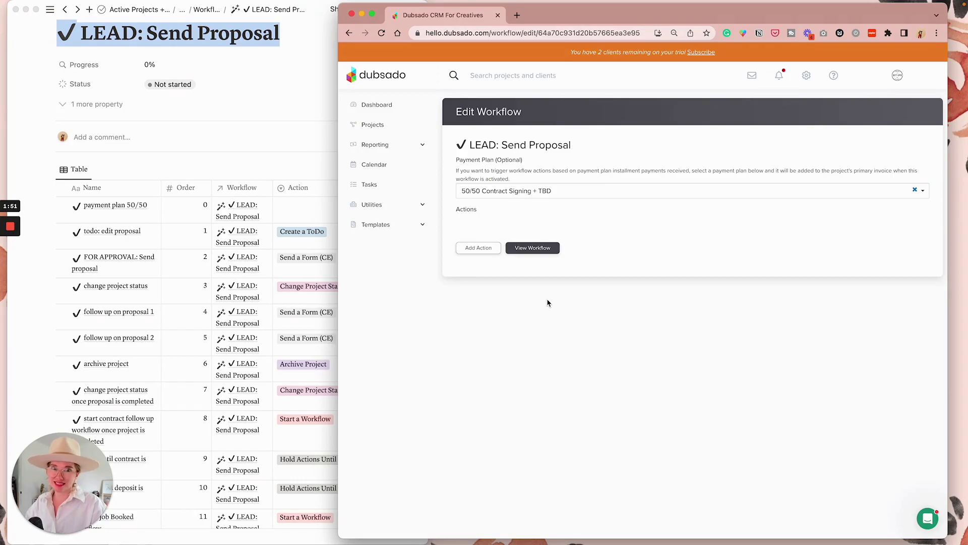
Step: Add an immediate to-do 'edit proposal and double check contract' assigned to the account user
click(477, 248)
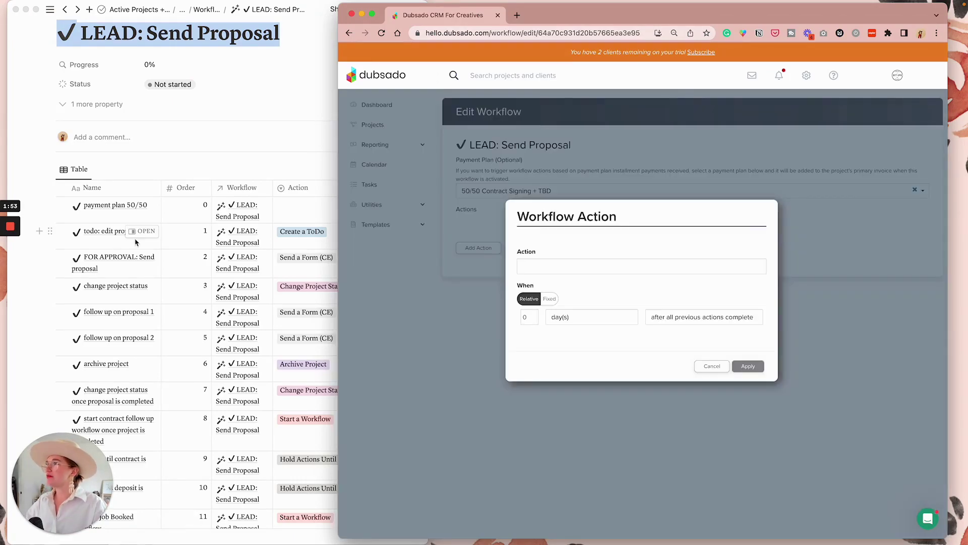
click(570, 268)
click(570, 321)
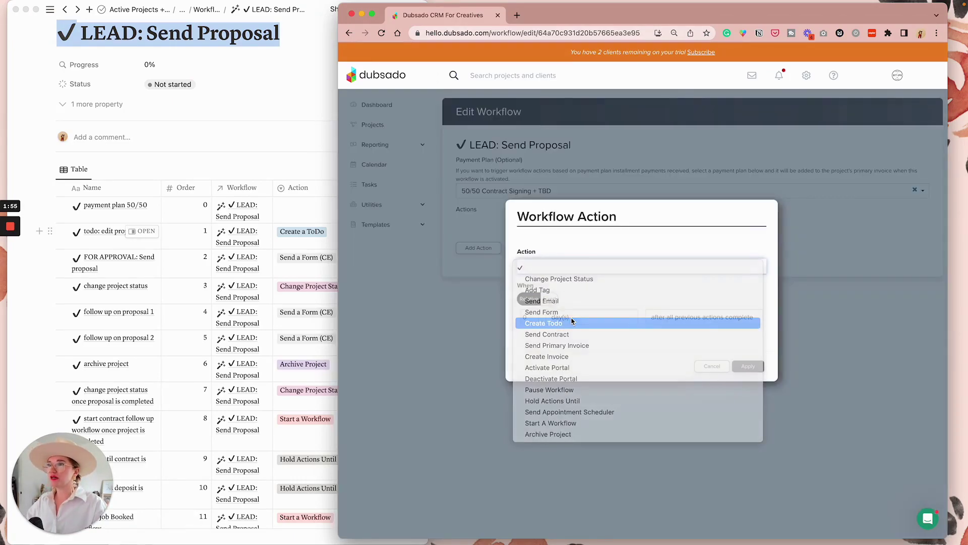
click(570, 315)
text(edit pro)
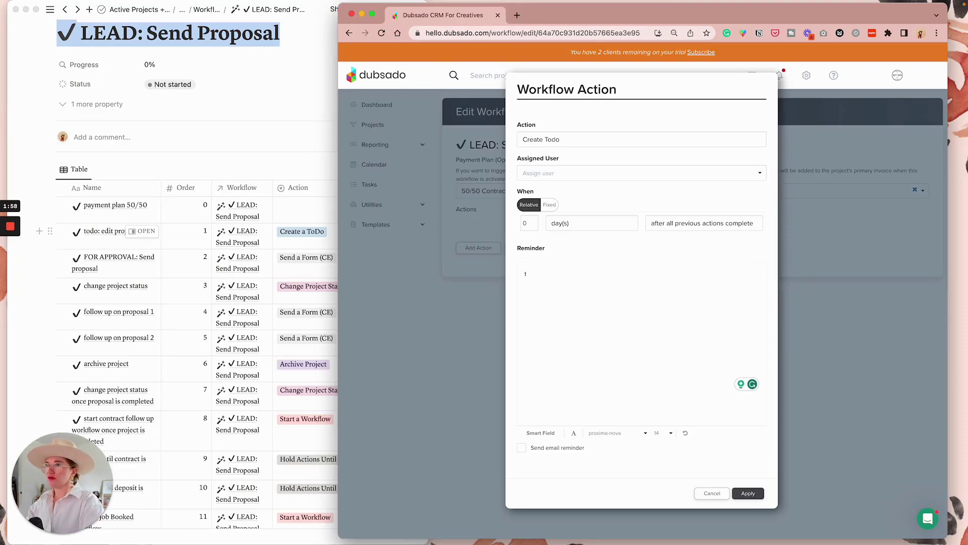
text(posal and )
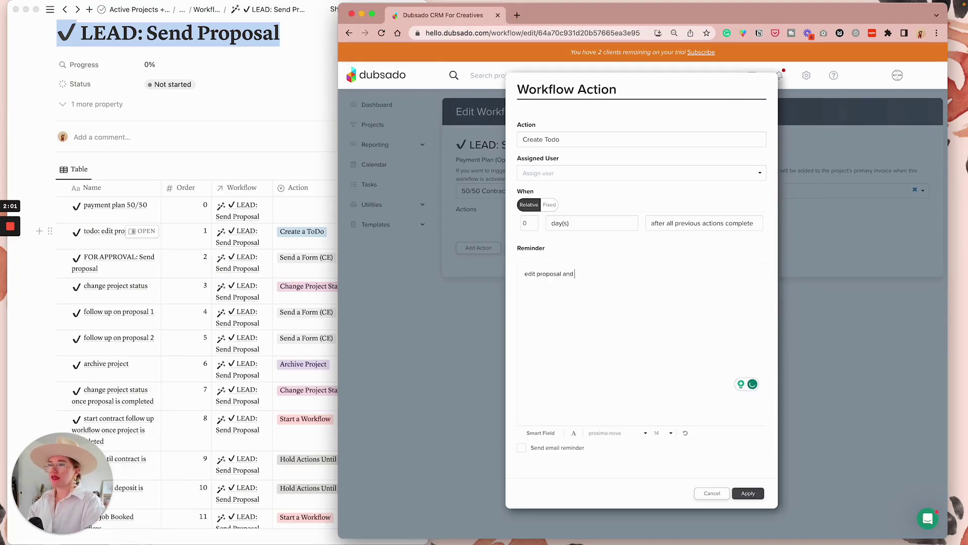
text(double check contract)
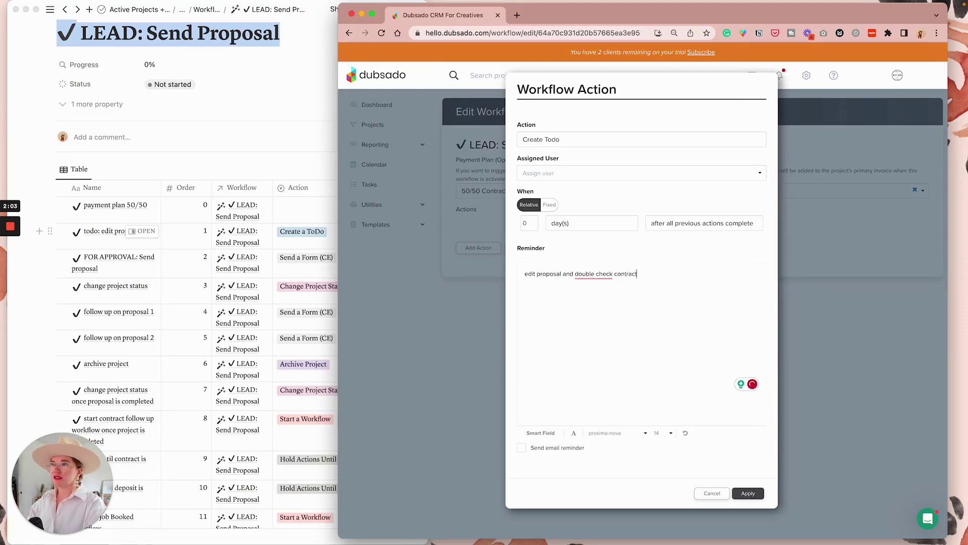
click(663, 172)
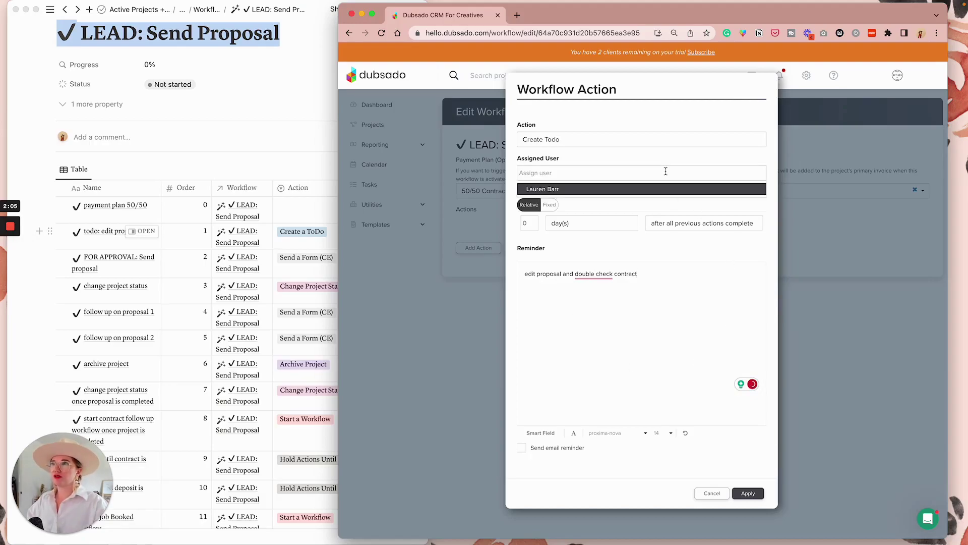
click(673, 191)
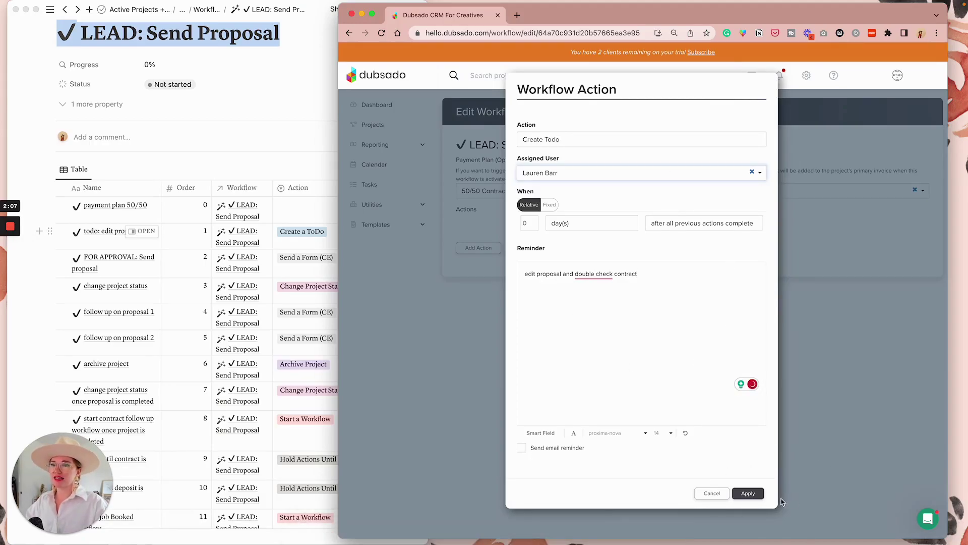
click(749, 494)
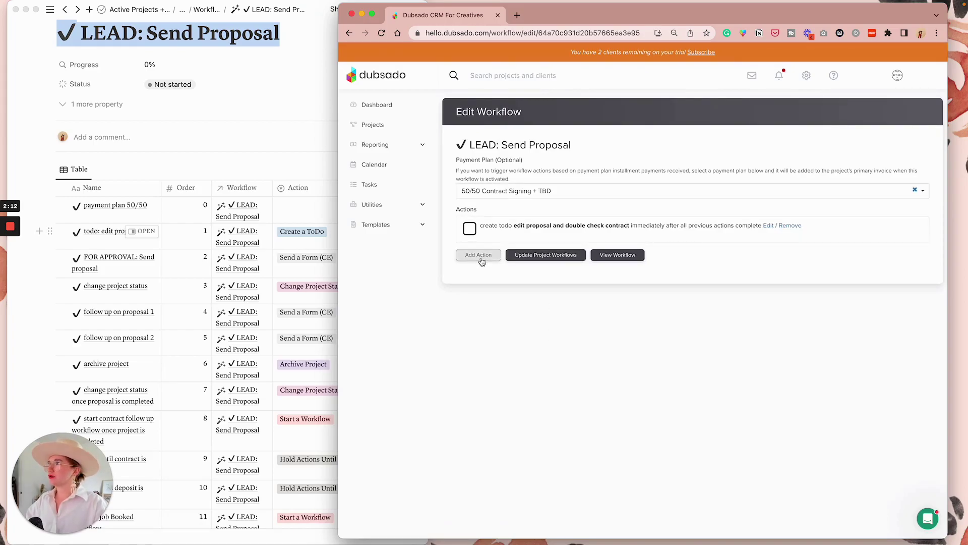
Step: Add a Send Form action for the Branding Proposal form, requiring approval before sending
click(482, 260)
click(578, 273)
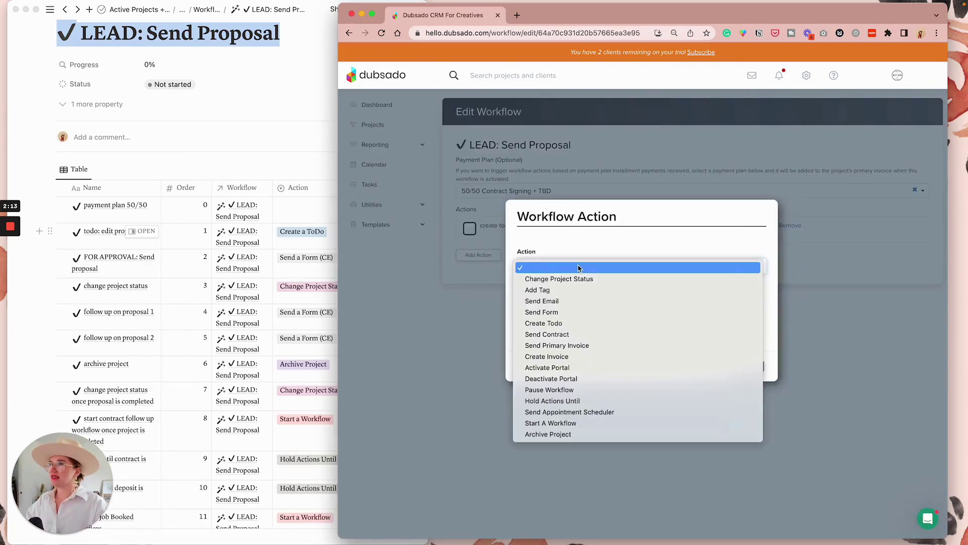
click(573, 313)
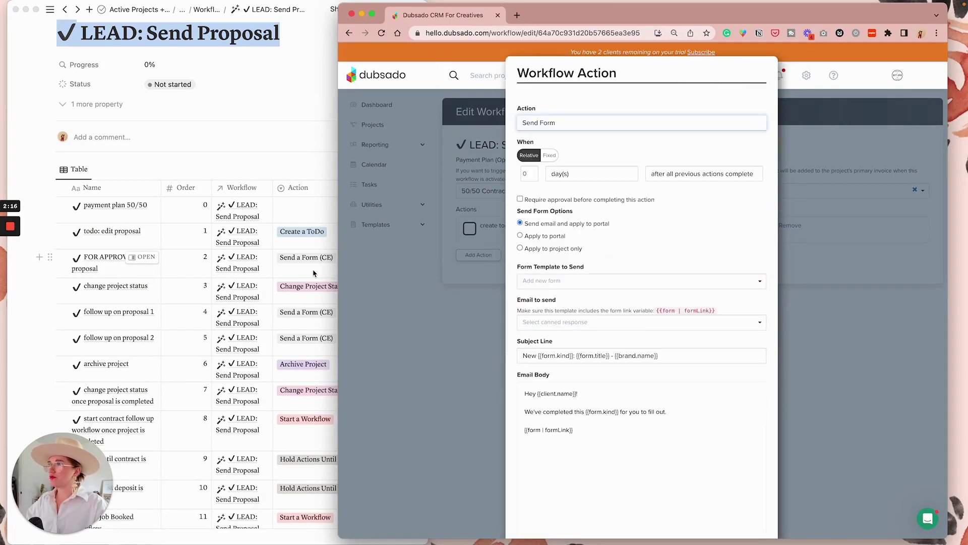
click(558, 280)
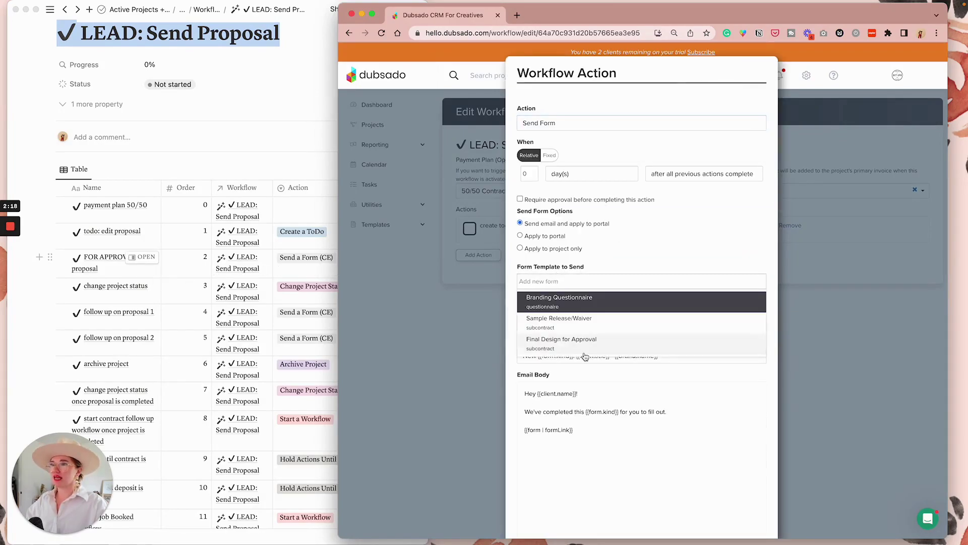
text(proposa)
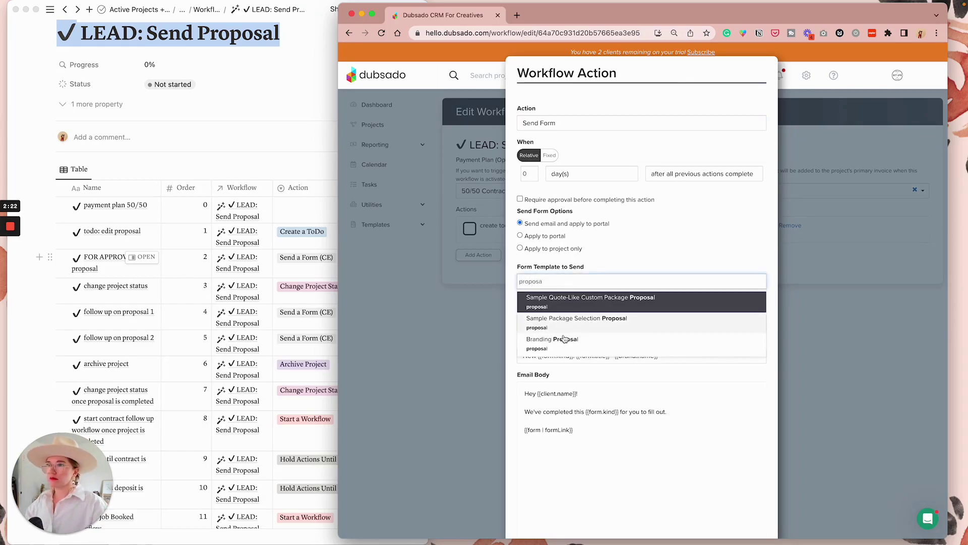
click(564, 340)
scroll(640, 206, down, 1)
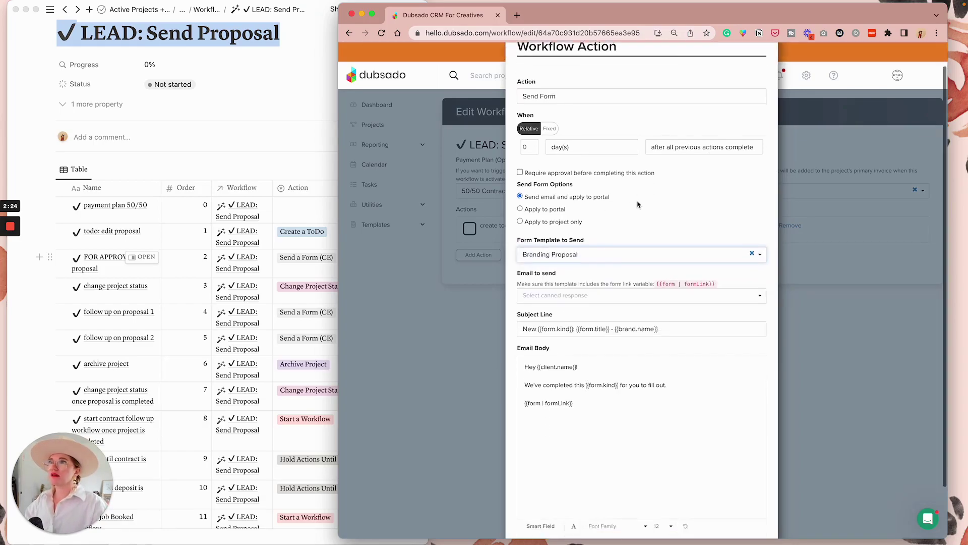
click(608, 164)
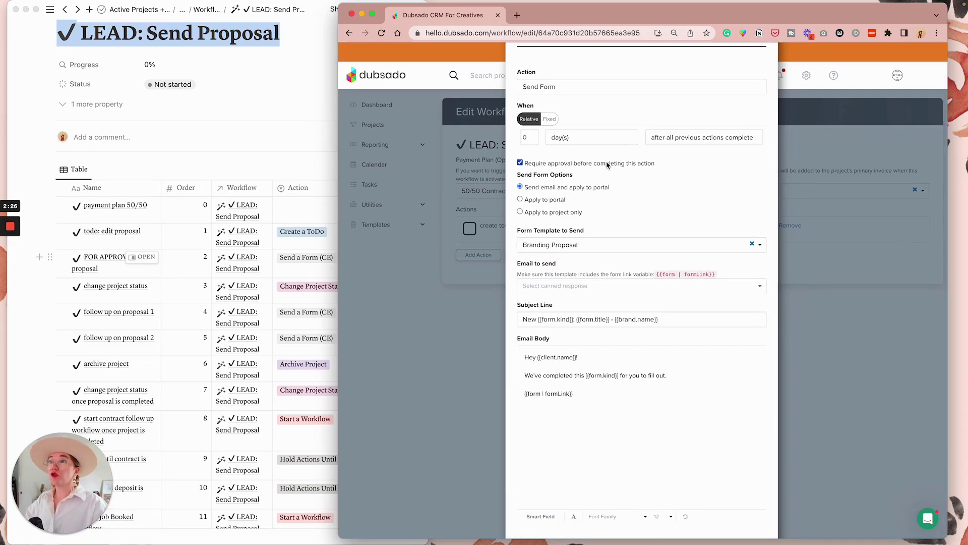
Step: Pair it with the Send Proposal 'Excited to work together!!' email and save the action
click(575, 285)
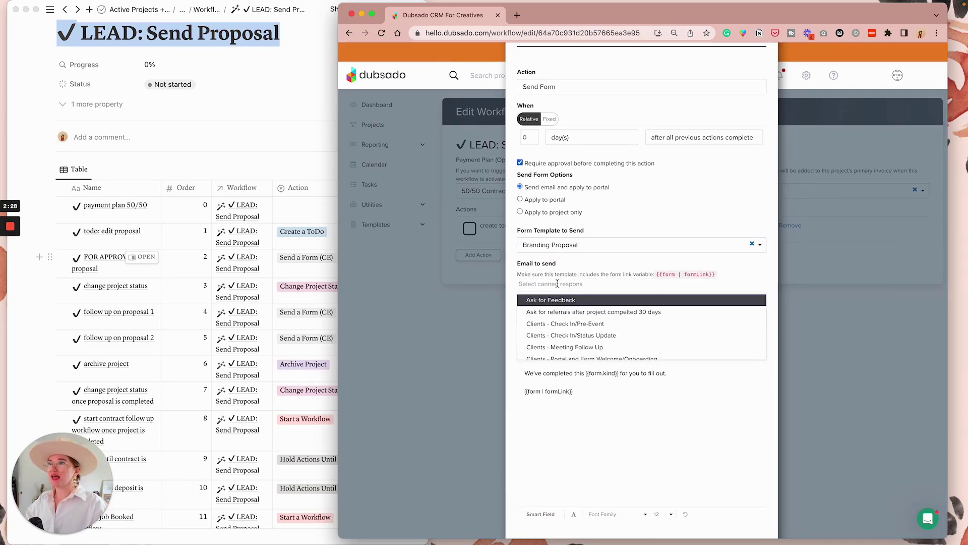
text(send prop)
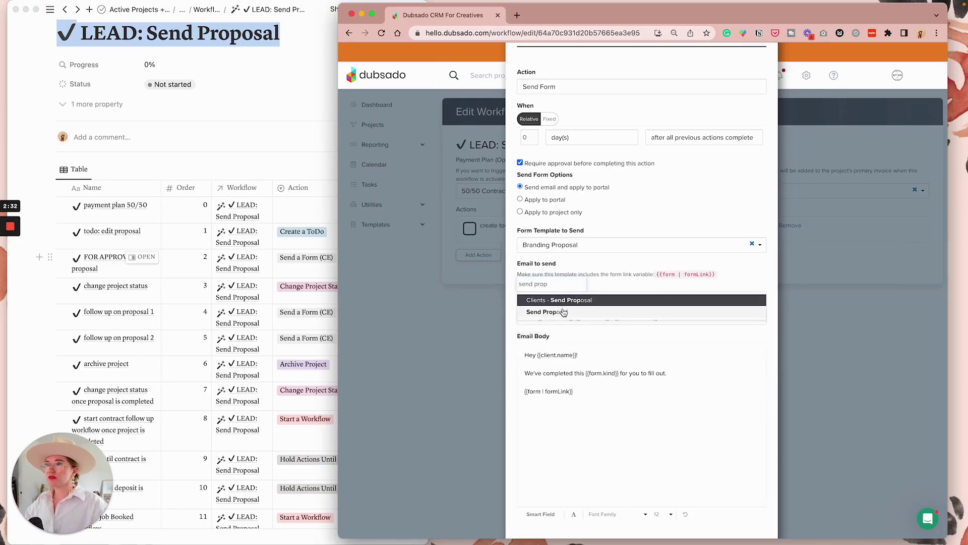
click(564, 311)
scroll(650, 385, down, 1)
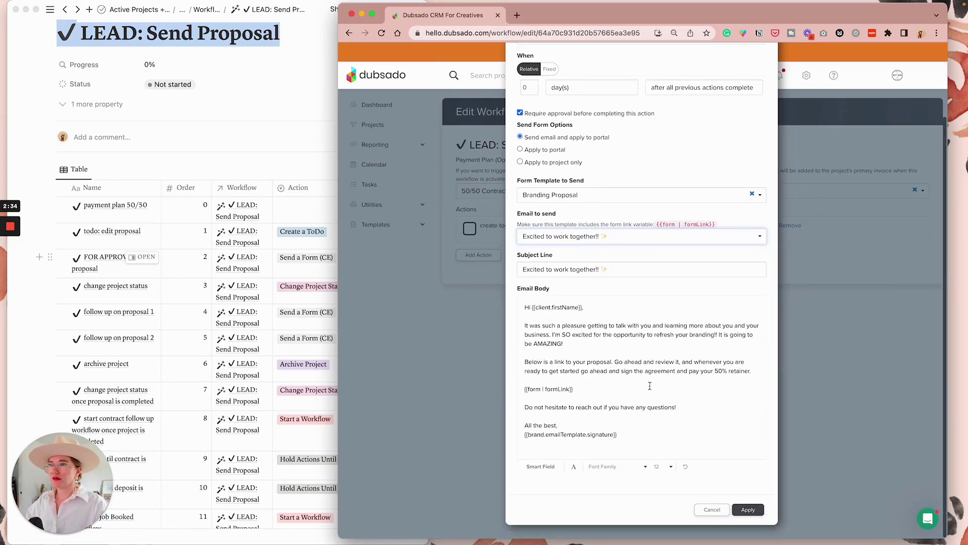
click(742, 508)
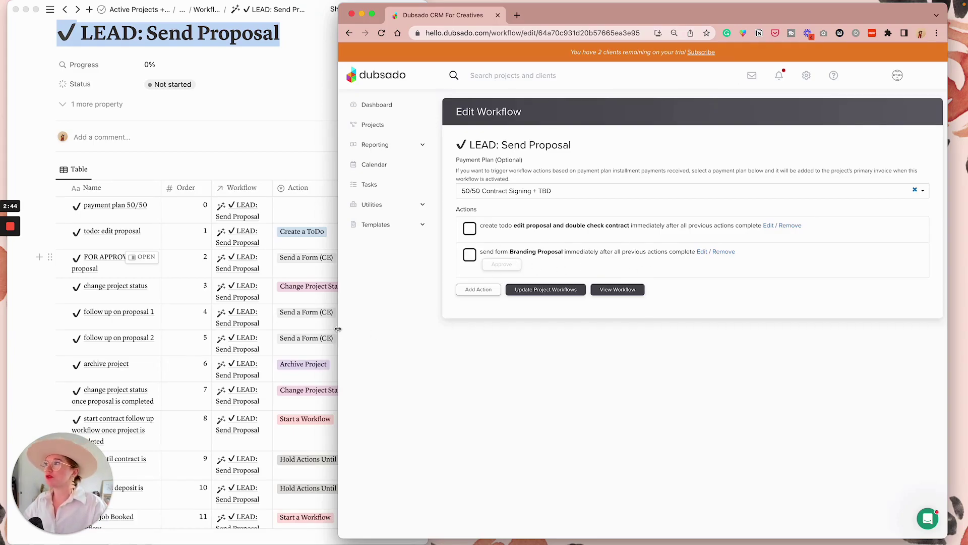
Step: Add an immediate Change Project Status action setting the status to Lead: Contract Sent
scroll(302, 311, down, 1)
scroll(301, 311, down, 2)
scroll(254, 281, right, 5)
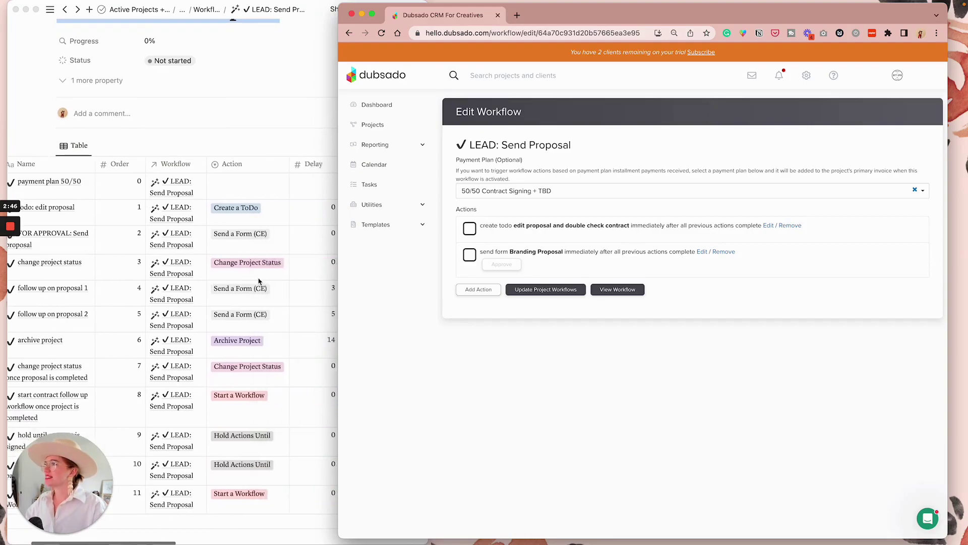
scroll(256, 281, left, 5)
scroll(259, 281, right, 5)
scroll(259, 281, right, 4)
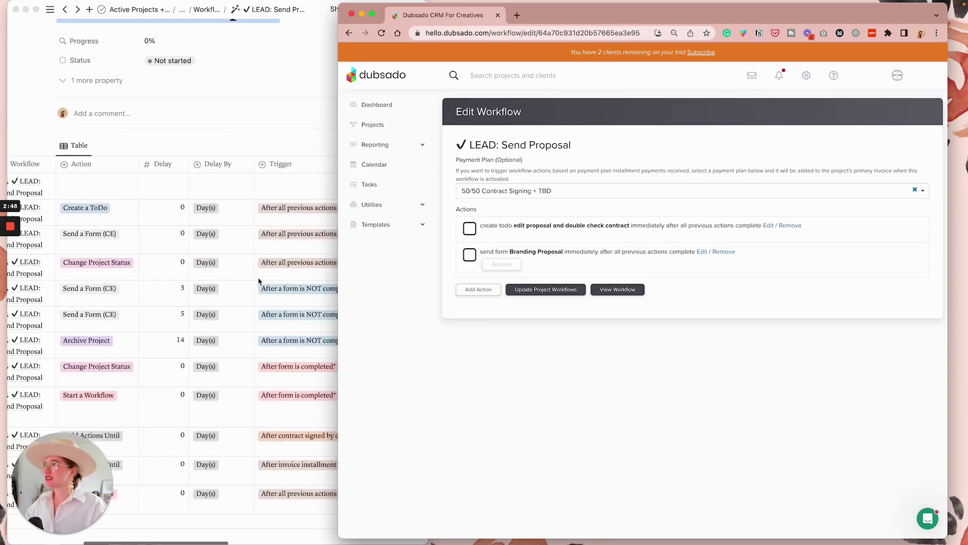
scroll(259, 281, left, 10)
click(475, 290)
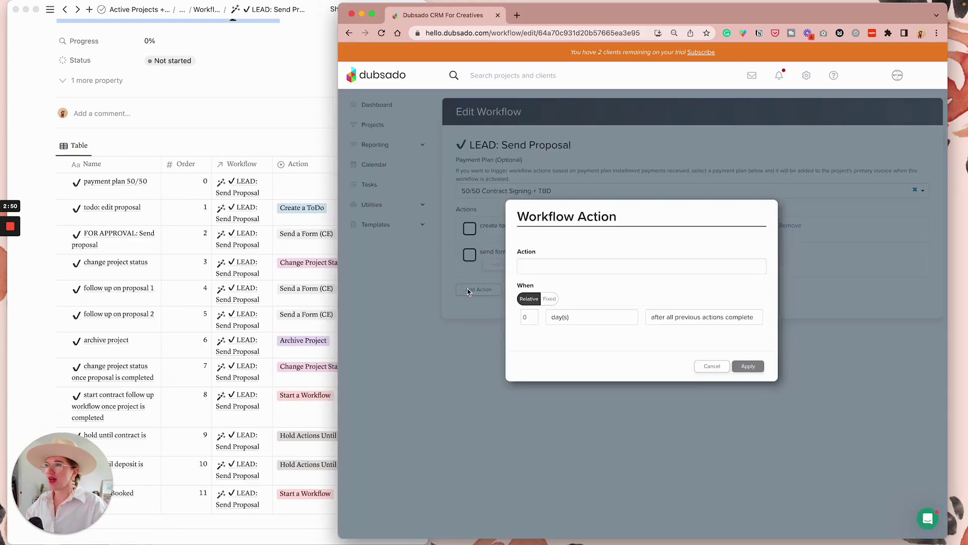
click(572, 266)
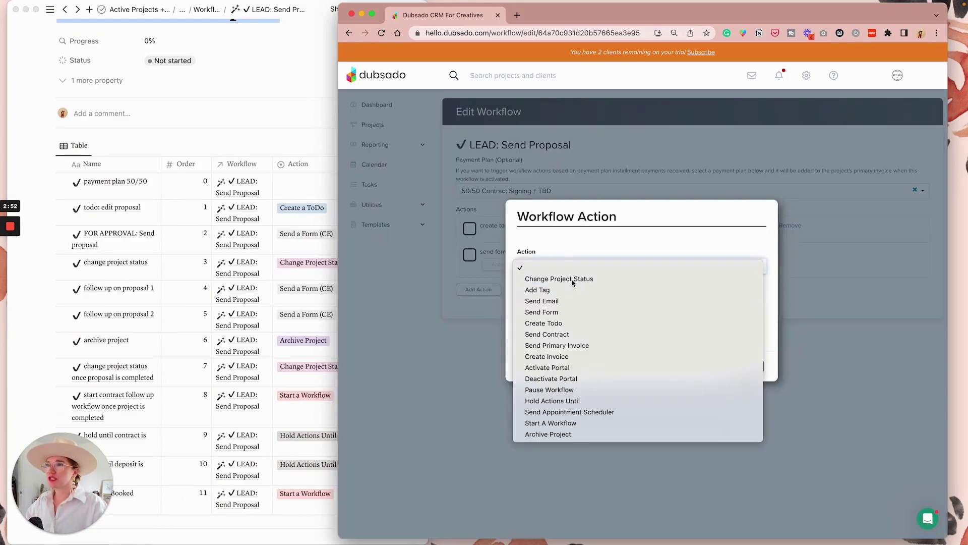
click(559, 279)
click(557, 343)
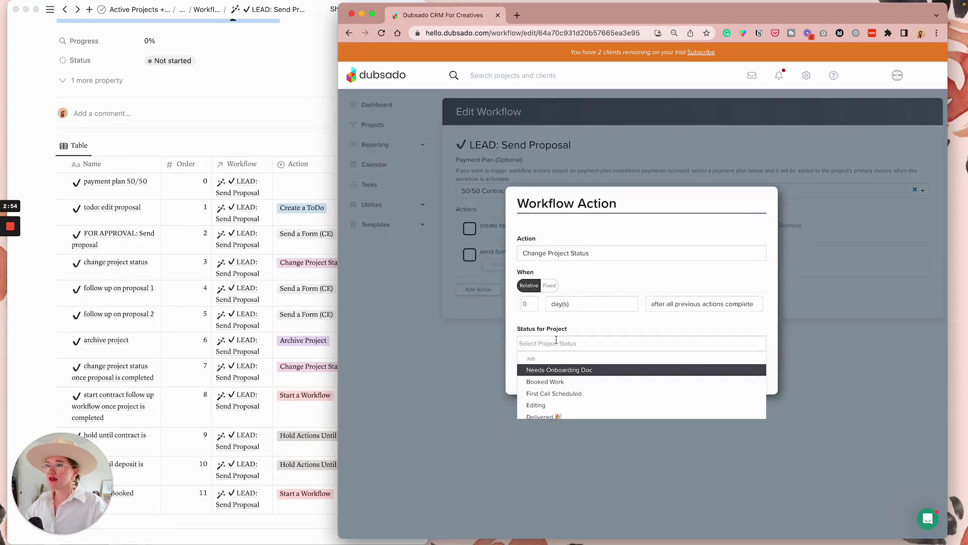
scroll(562, 378, up, 3)
click(564, 387)
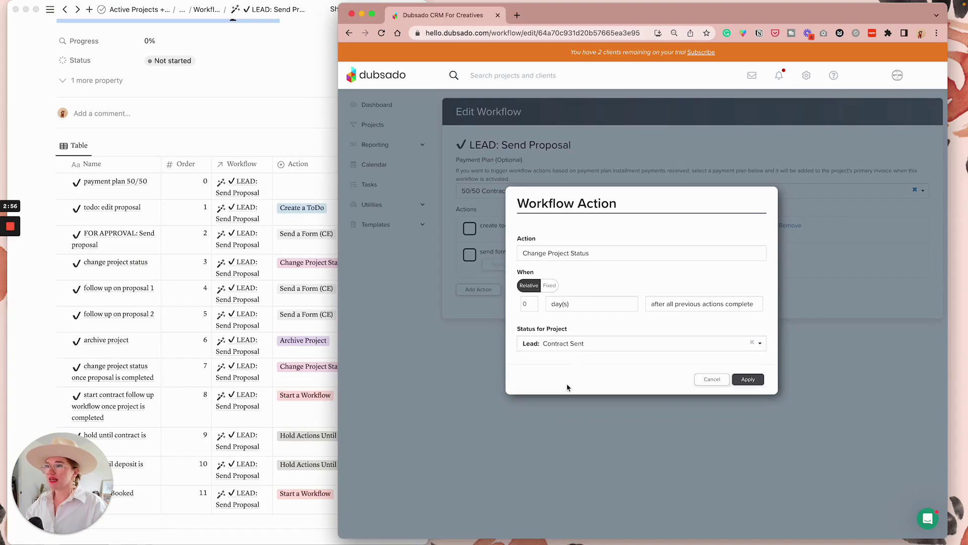
click(748, 379)
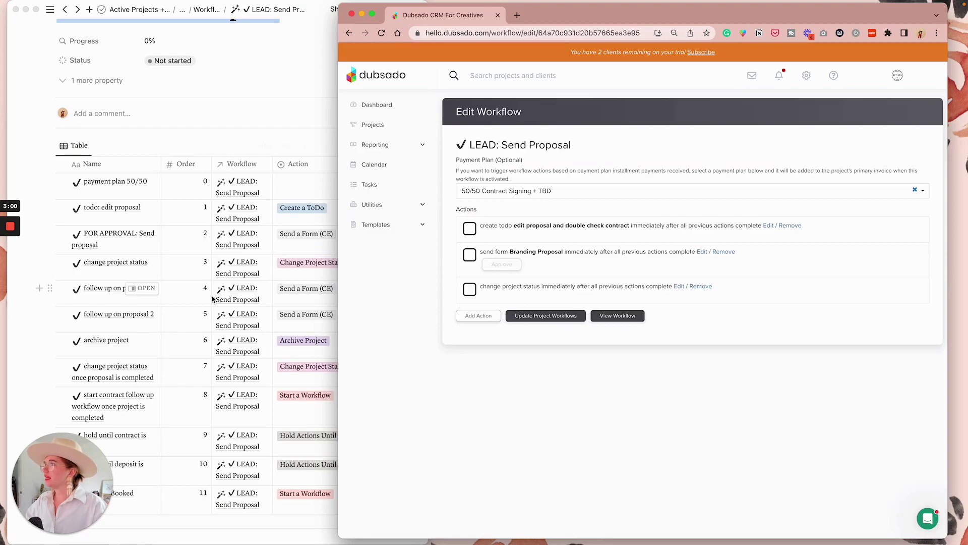
Step: Start a fourth workflow action below the existing three
scroll(212, 299, down, 2)
scroll(302, 267, right, 10)
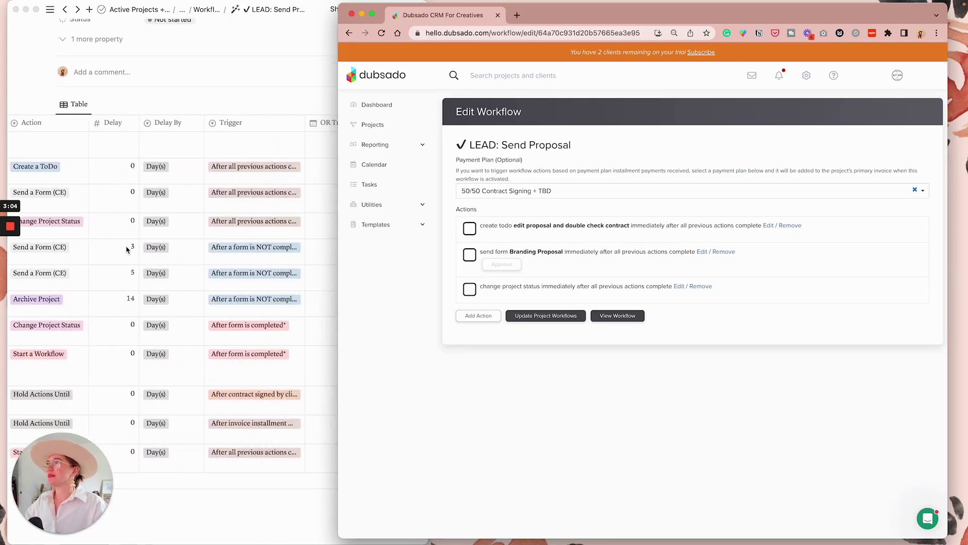
click(482, 315)
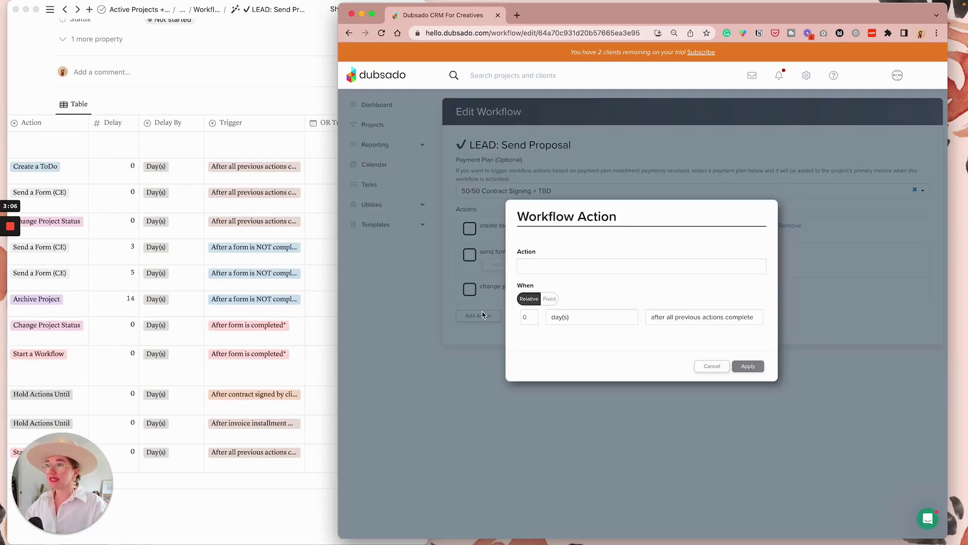
Step: Make it a Send Form action firing 3 days after Branding Proposal is not completed
click(549, 264)
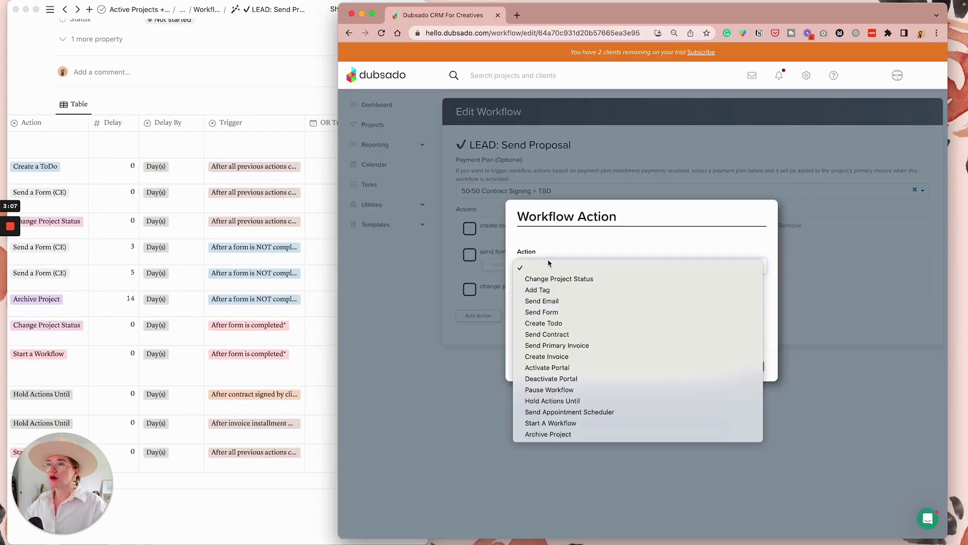
click(554, 312)
click(534, 171)
click(534, 171)
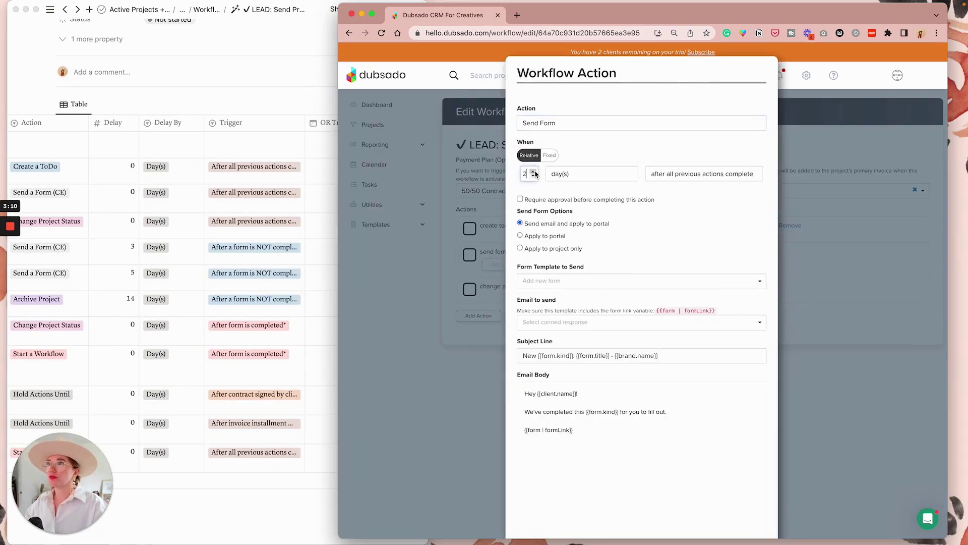
click(715, 180)
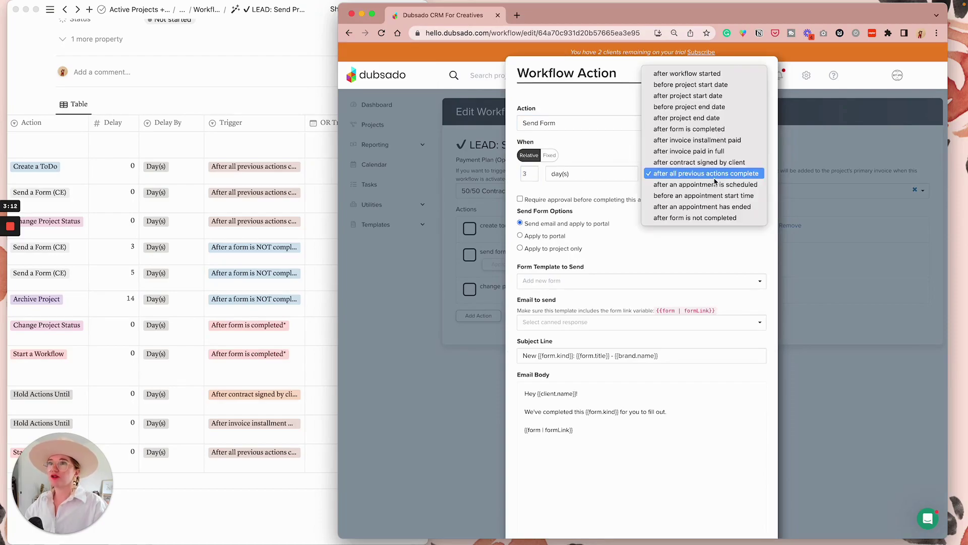
click(709, 218)
click(671, 214)
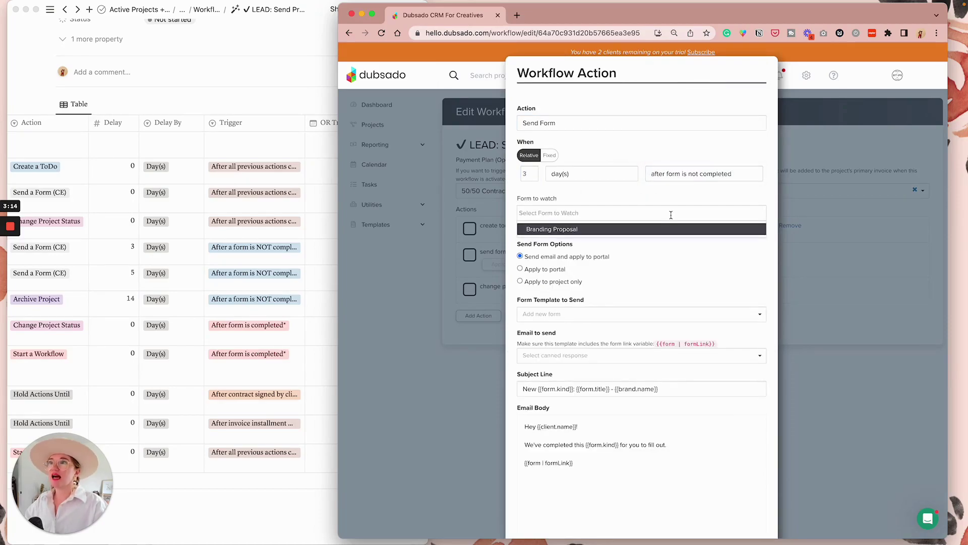
click(671, 230)
Step: Resend the Branding Proposal form with the 'Checking in' email and save the follow-up
click(565, 310)
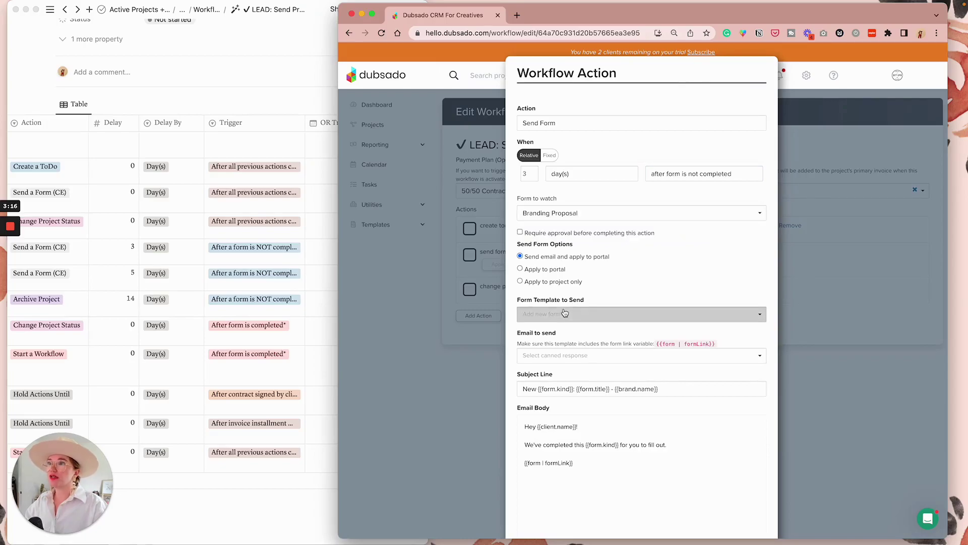
text(brand p)
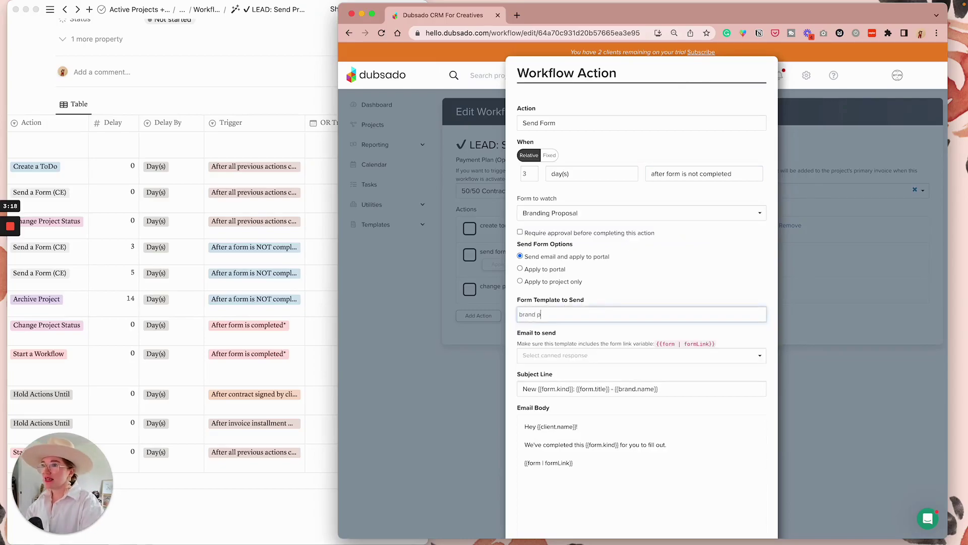
key(BackSpace)
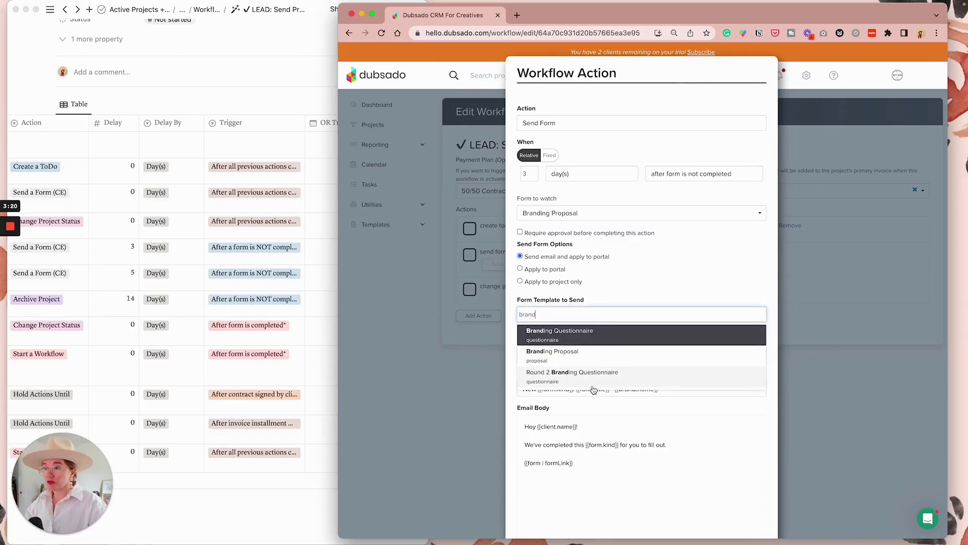
click(588, 355)
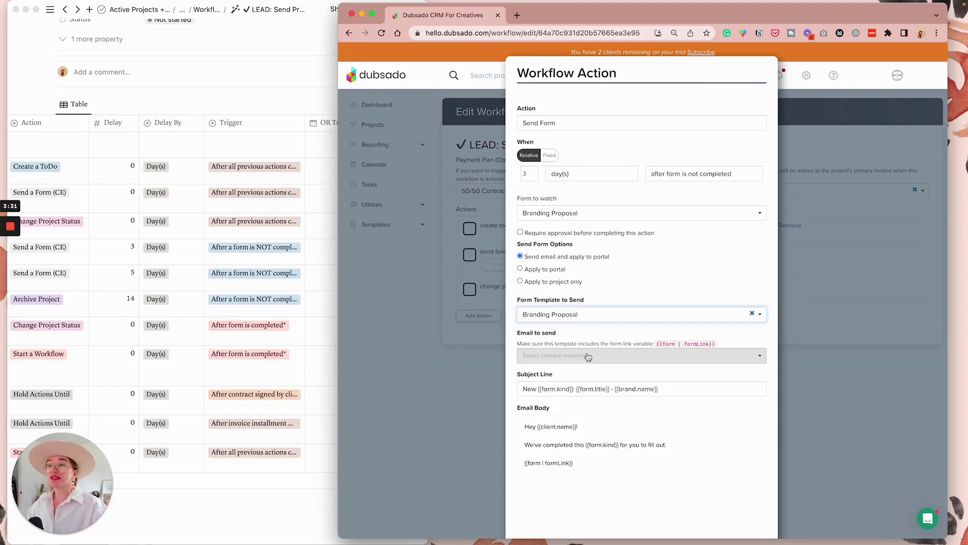
click(588, 357)
text(proposal)
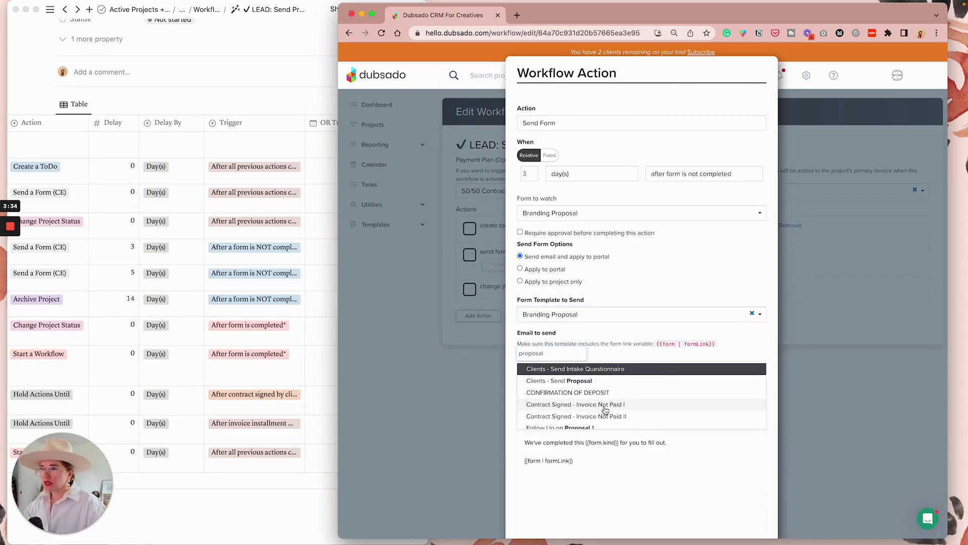
scroll(605, 404, down, 3)
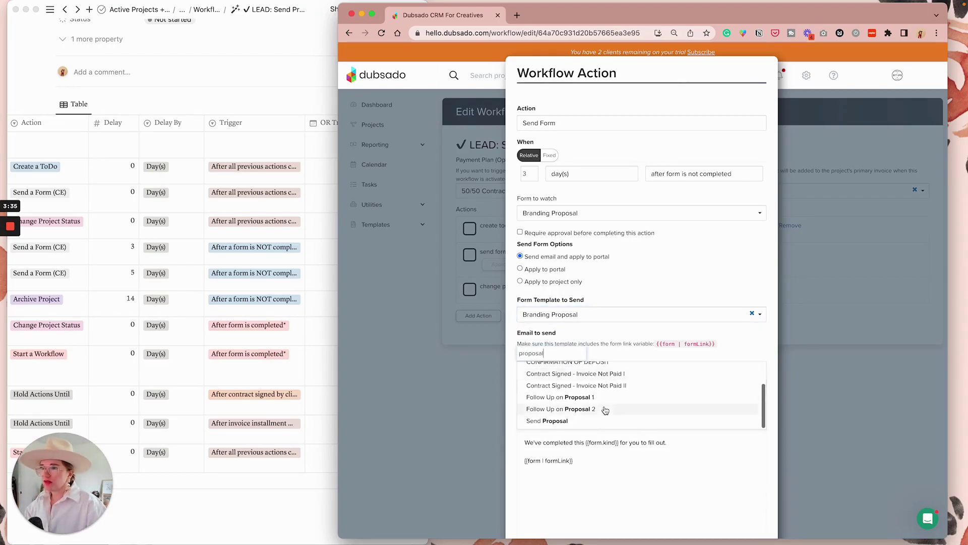
click(600, 402)
scroll(599, 395, down, 3)
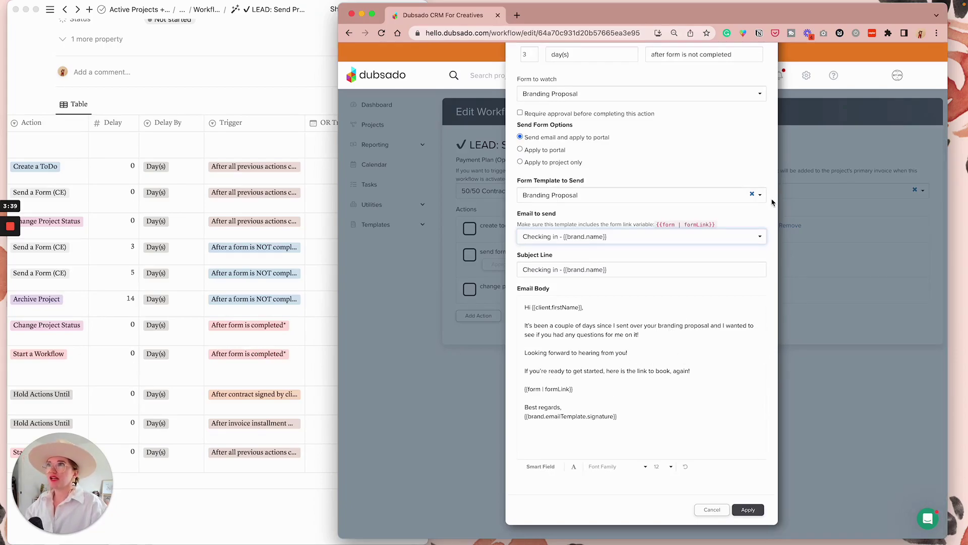
scroll(590, 115, up, 3)
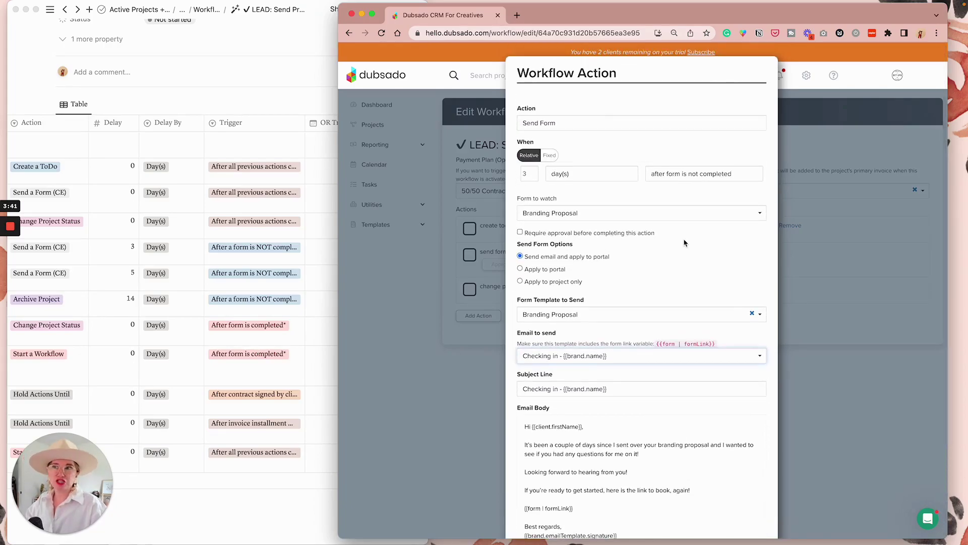
scroll(730, 499, down, 3)
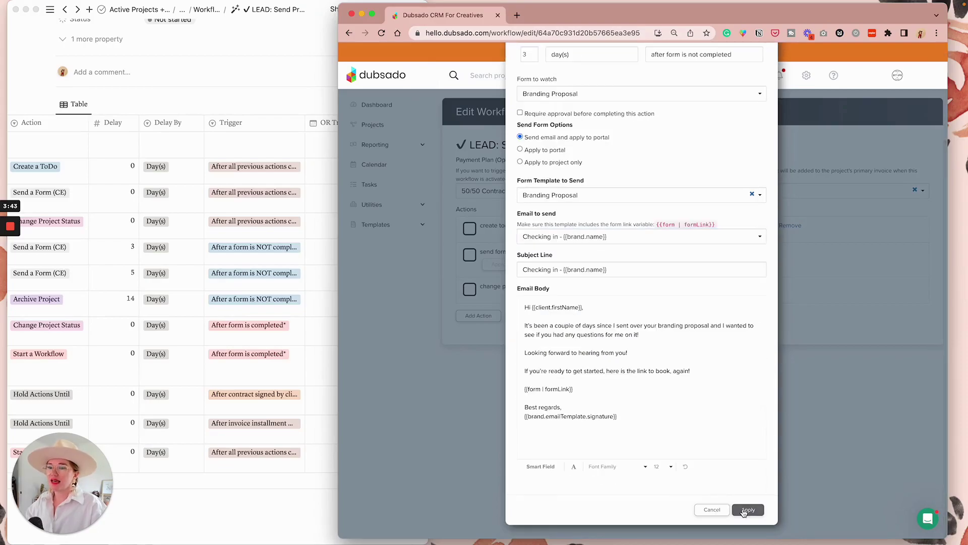
click(746, 510)
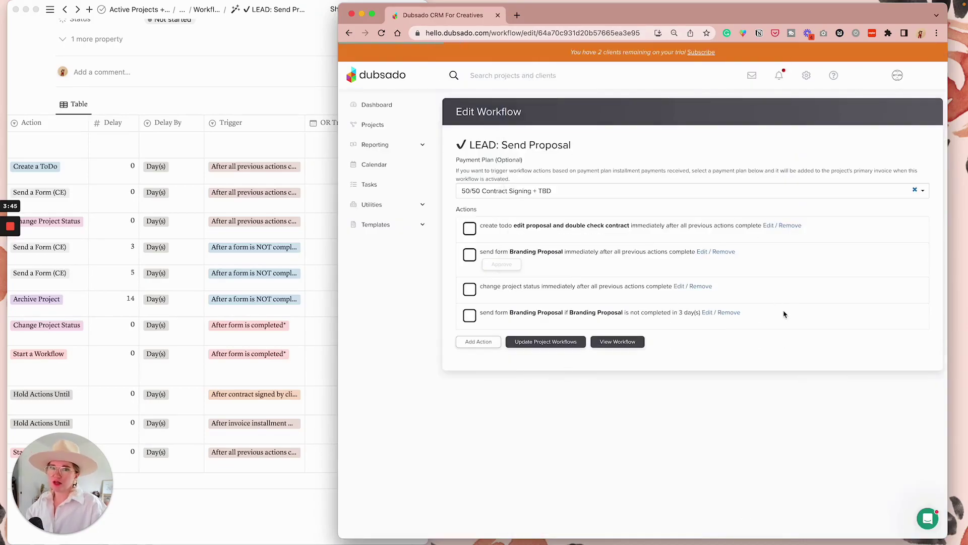
Step: Add a Send Form action firing 5 days after Branding Proposal is not completed
click(478, 341)
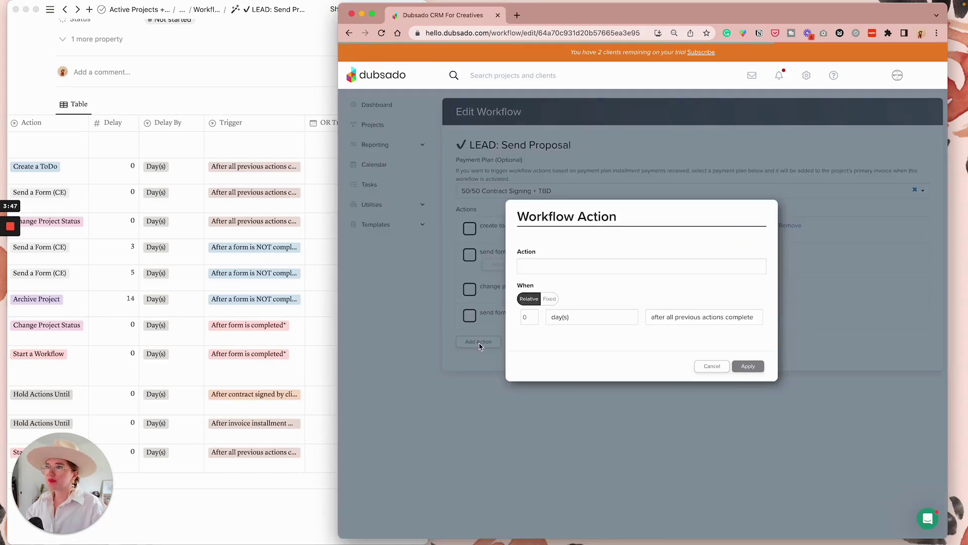
click(565, 267)
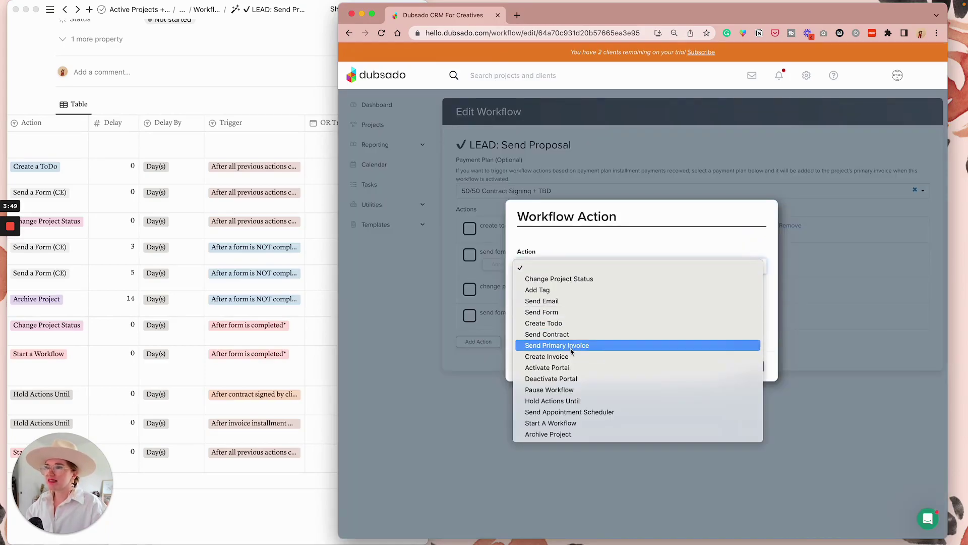
click(569, 313)
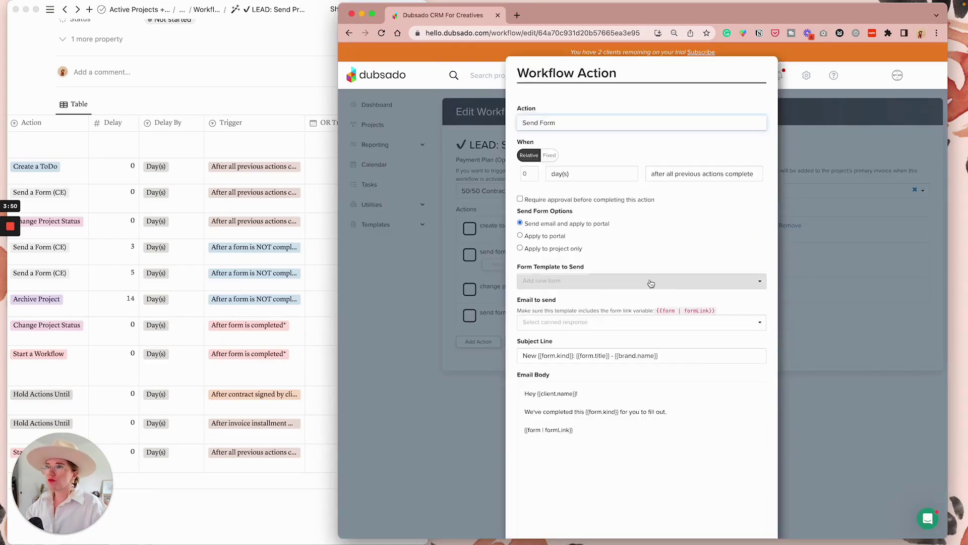
click(710, 177)
click(691, 218)
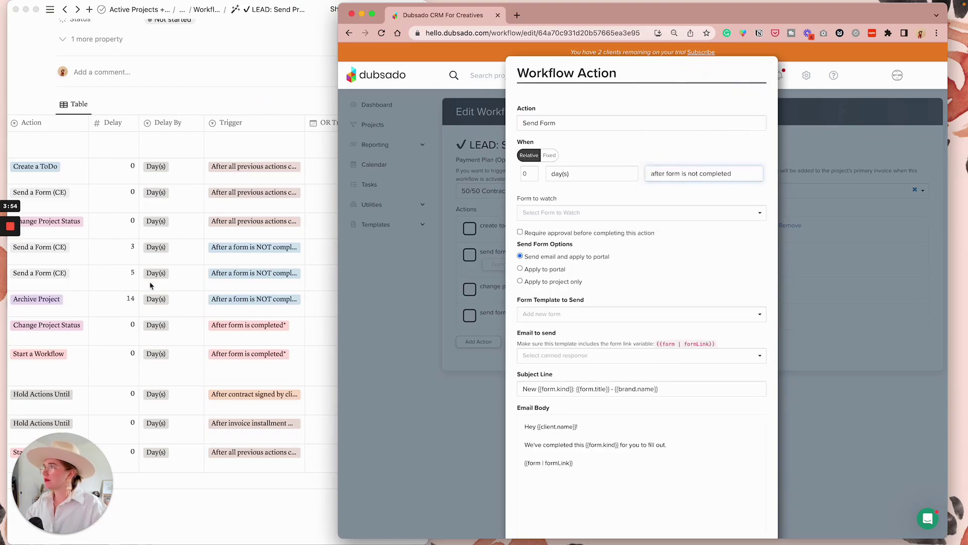
click(525, 173)
text(5)
click(582, 190)
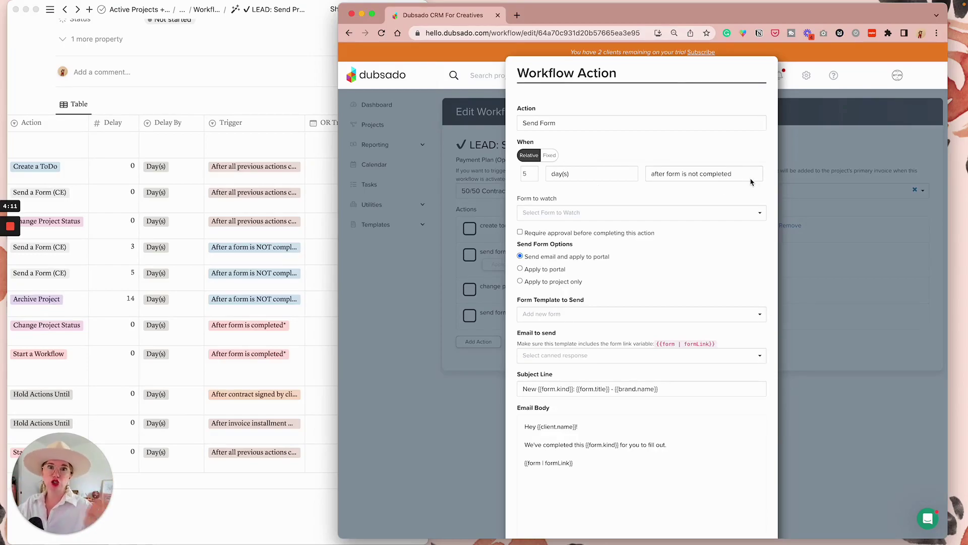
click(696, 212)
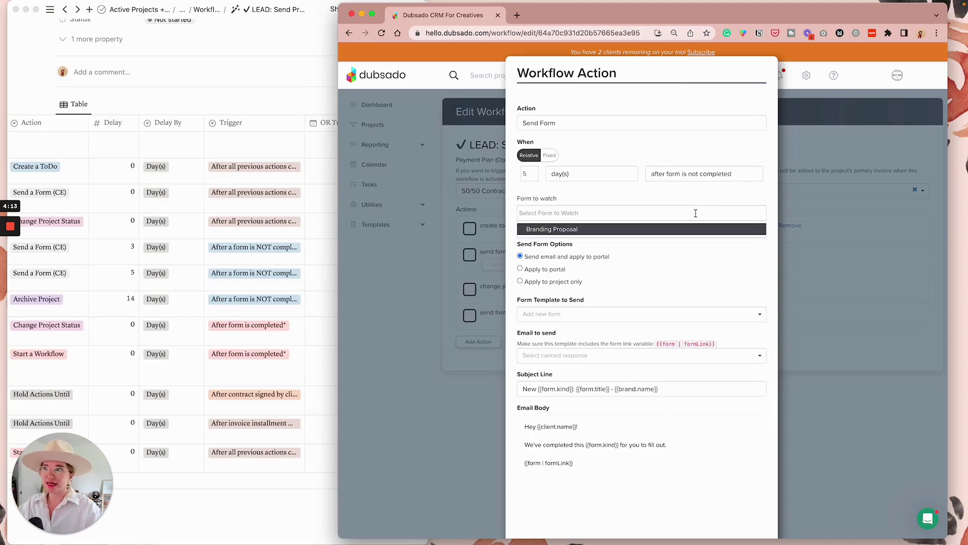
click(668, 233)
Step: Resend the Branding Proposal form with the 'Final Check in' email and save the action
click(589, 315)
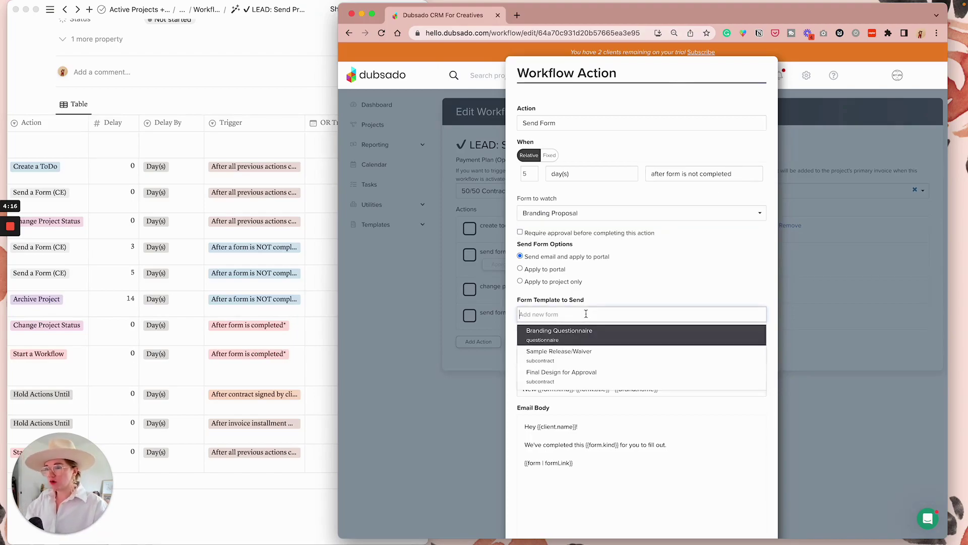
text(brand)
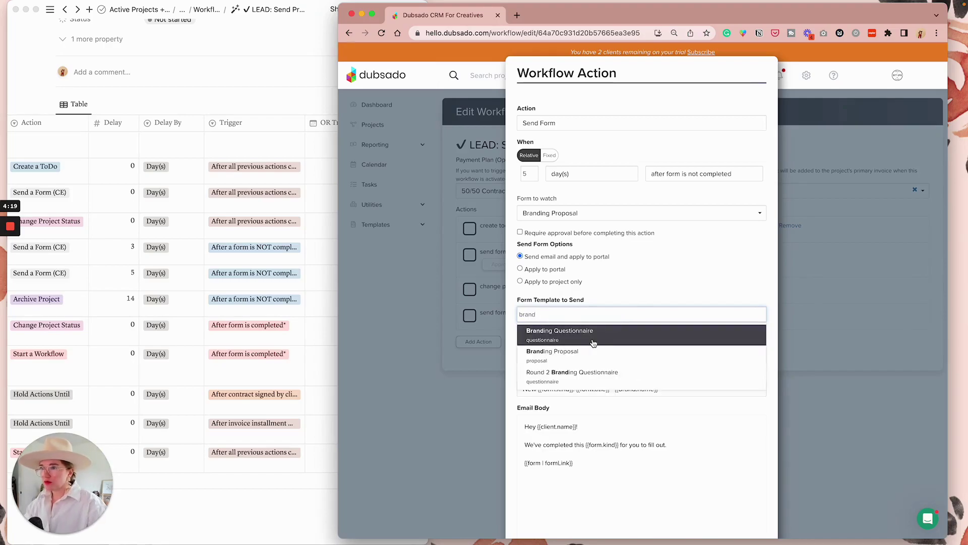
click(593, 349)
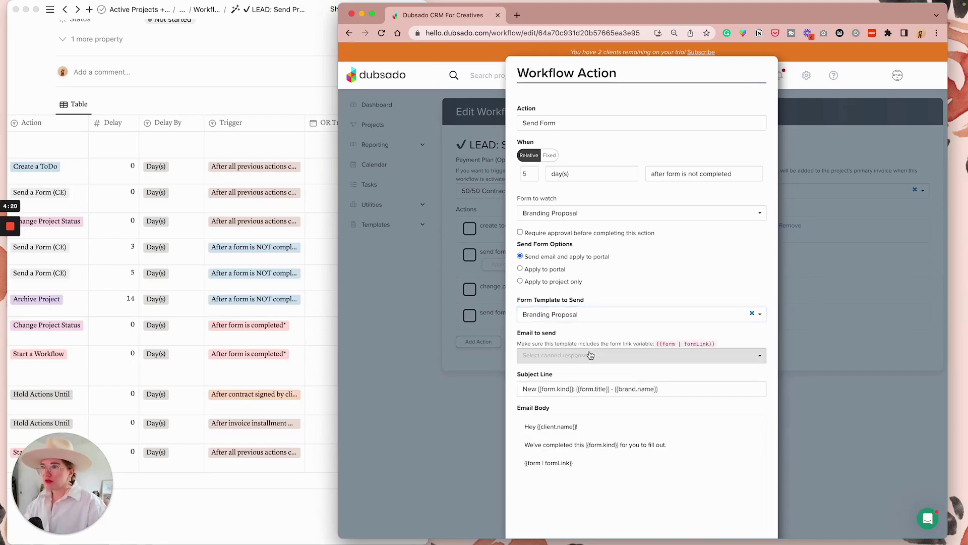
click(574, 357)
text(fol)
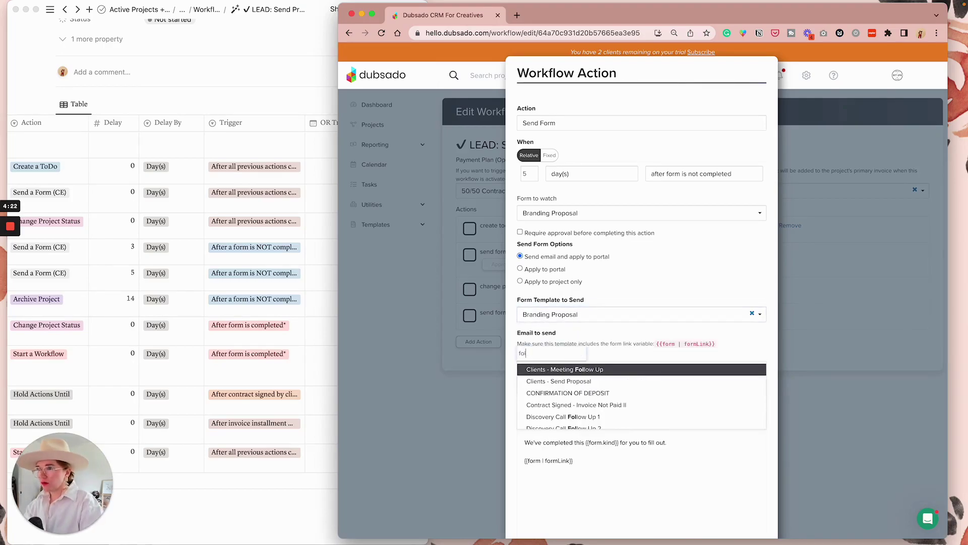
text(low up)
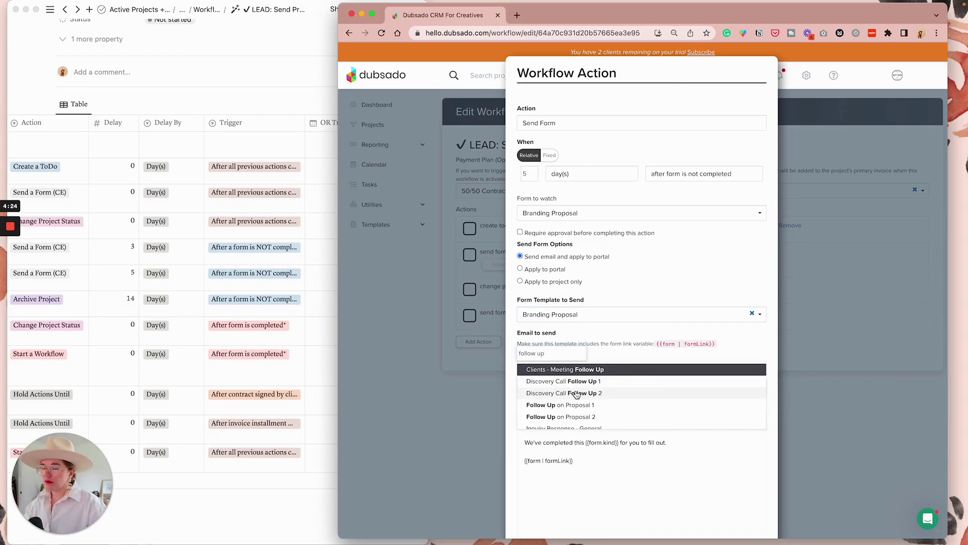
scroll(579, 396, down, 2)
click(580, 395)
scroll(581, 395, down, 3)
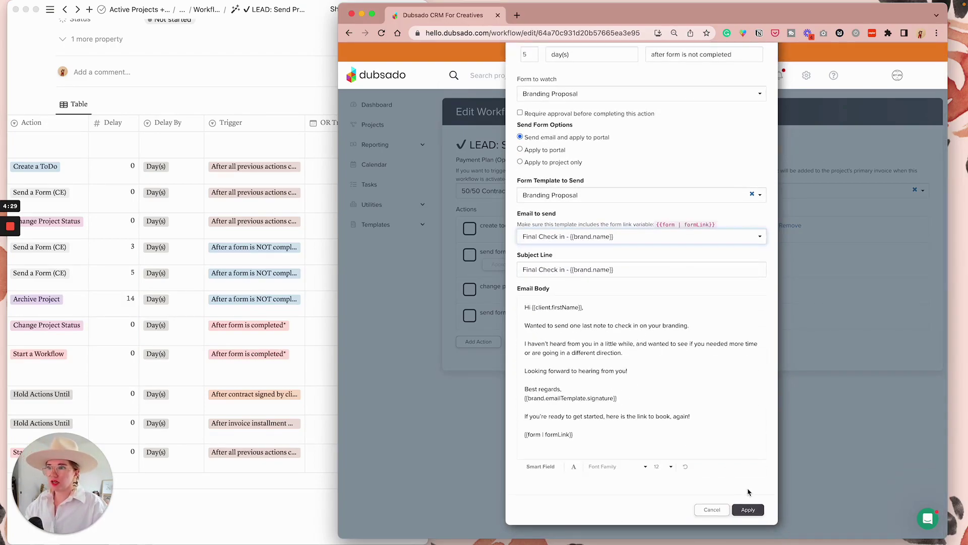
triple_click(551, 434)
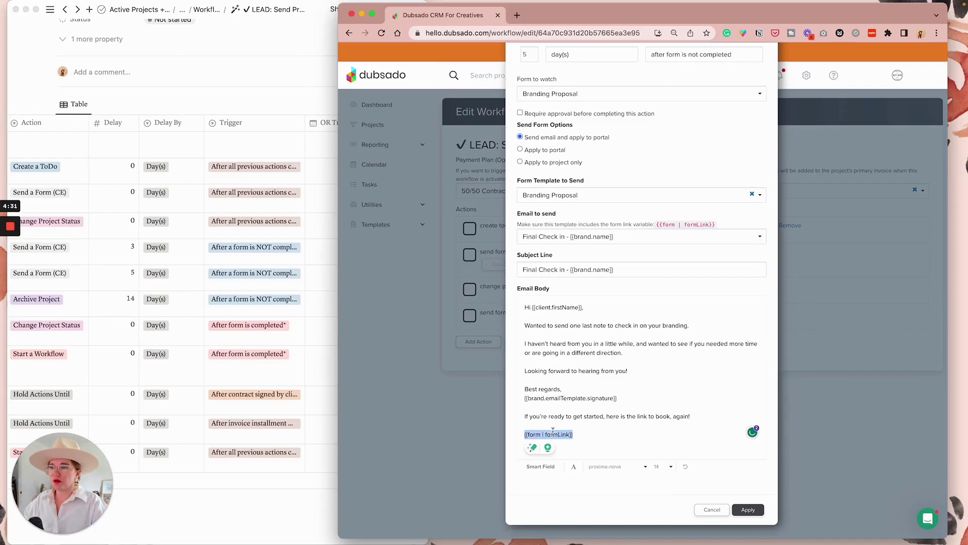
click(748, 510)
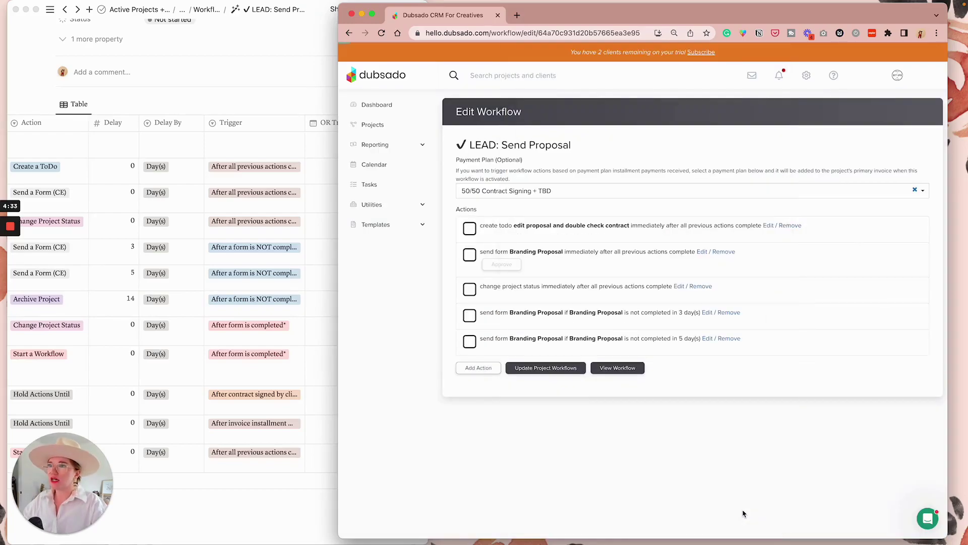
scroll(215, 357, down, 2)
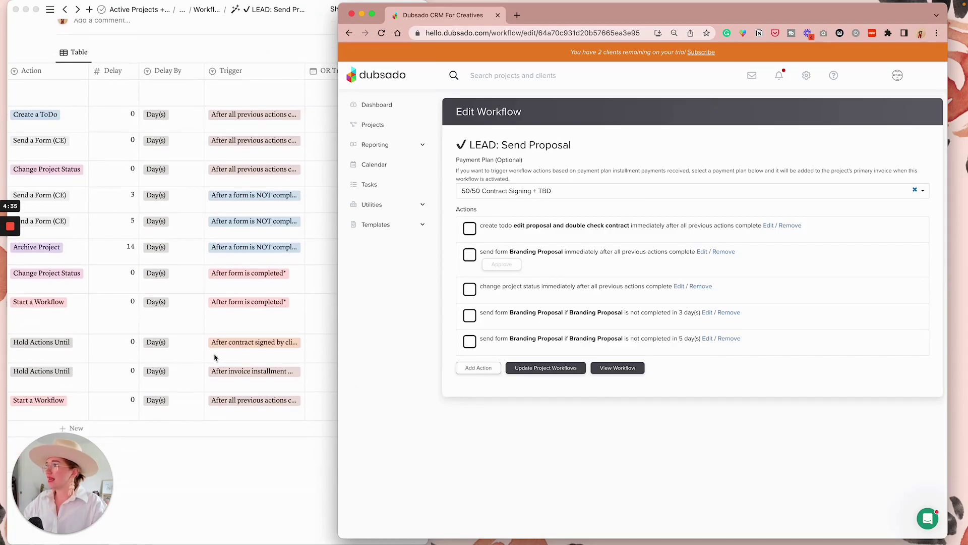
scroll(214, 357, left, 3)
scroll(215, 358, left, 3)
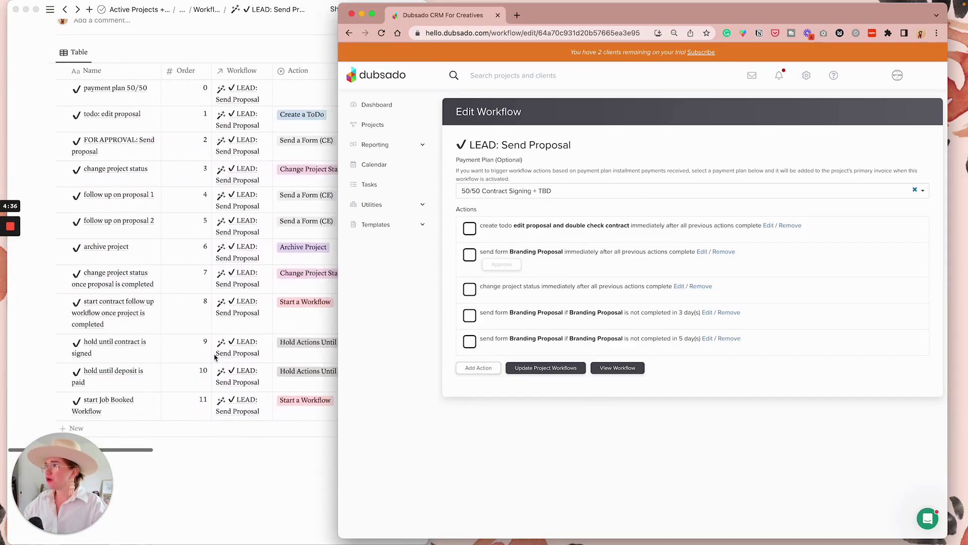
Step: Add an Archive Project action firing 14 days after Branding Proposal is not completed
click(473, 367)
click(540, 268)
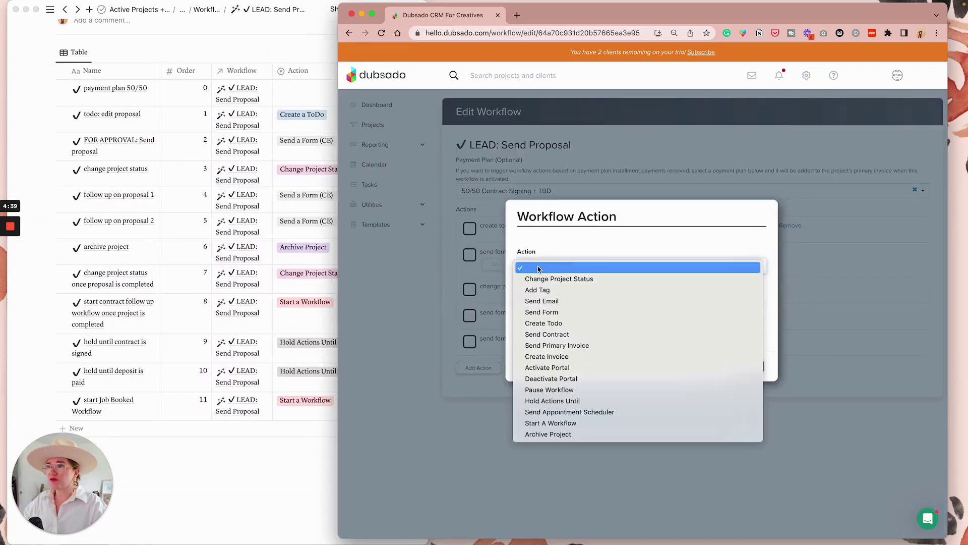
click(561, 436)
double_click(528, 334)
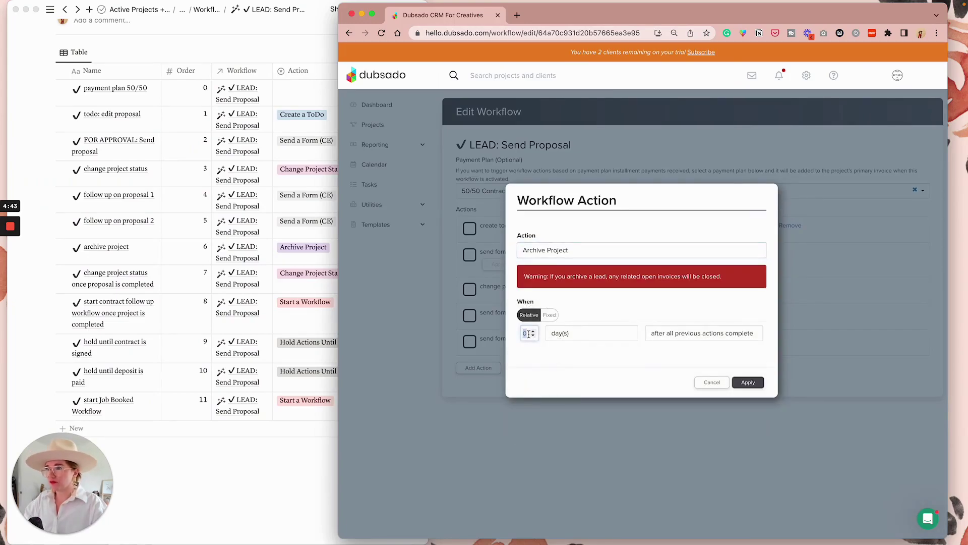
click(705, 334)
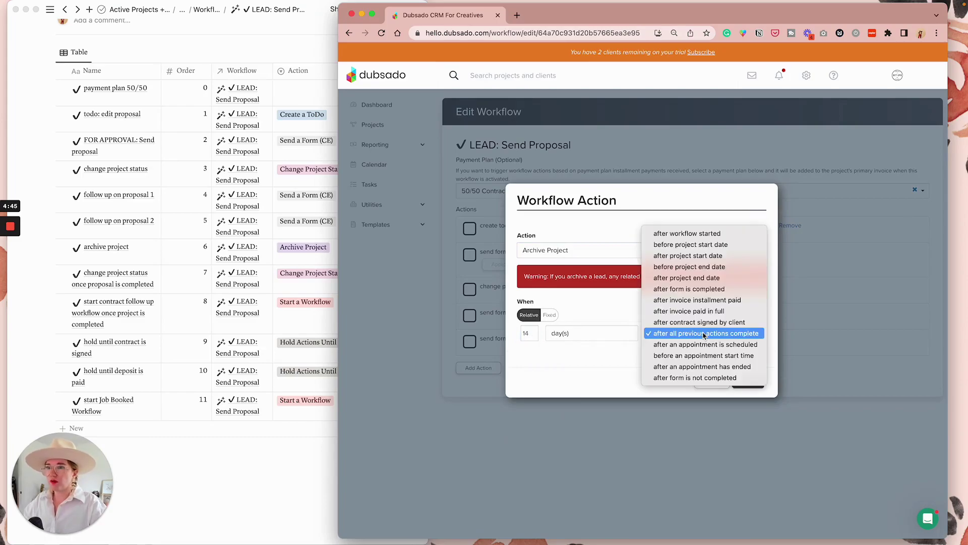
click(695, 378)
click(617, 357)
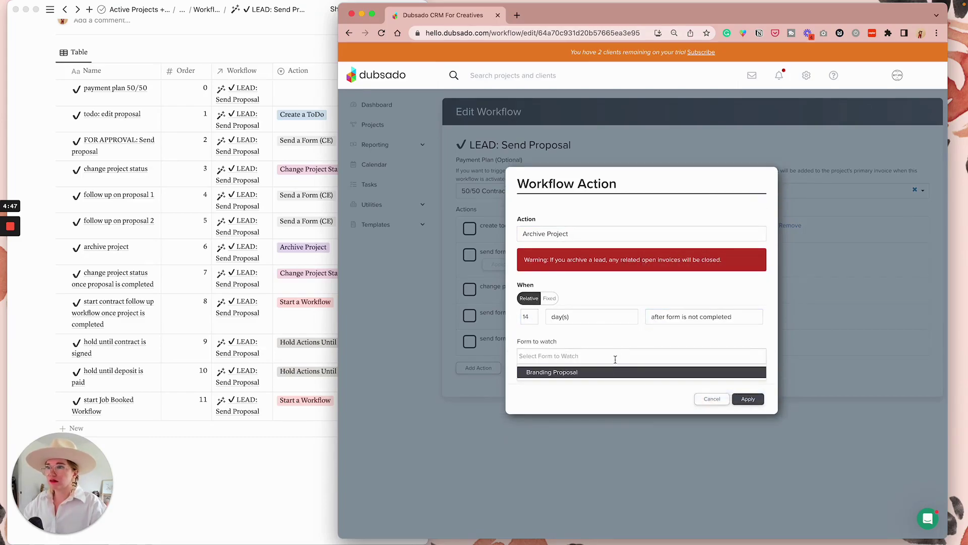
click(626, 372)
click(748, 399)
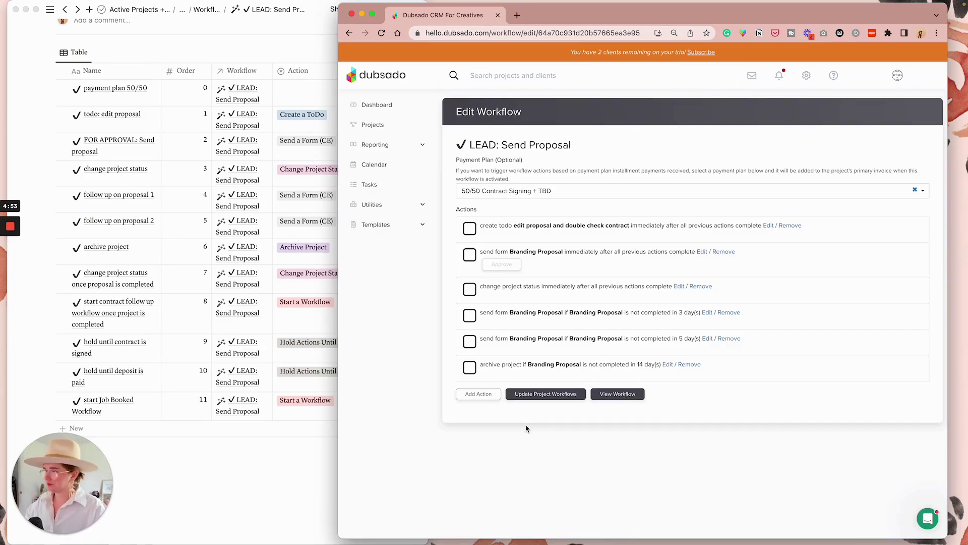
scroll(307, 331, down, 2)
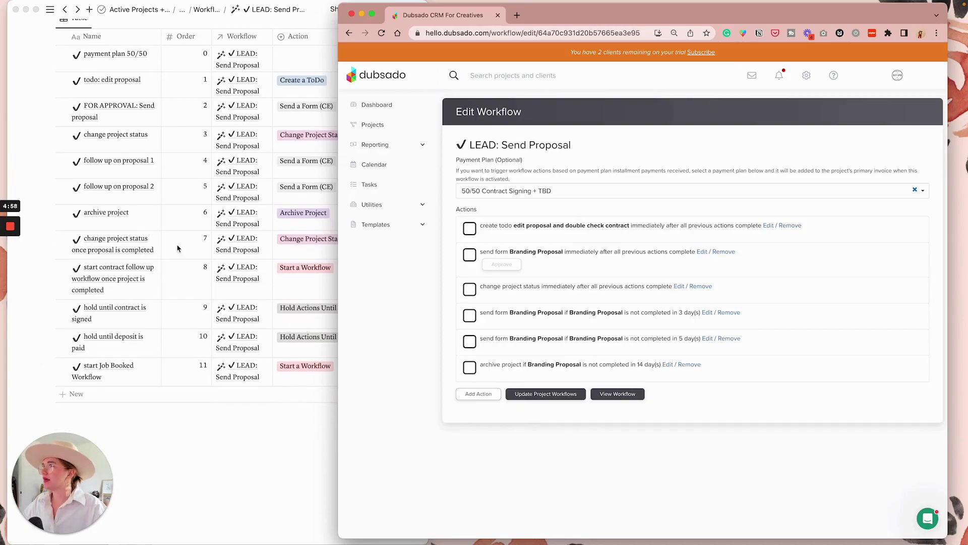
scroll(205, 246, right, 2)
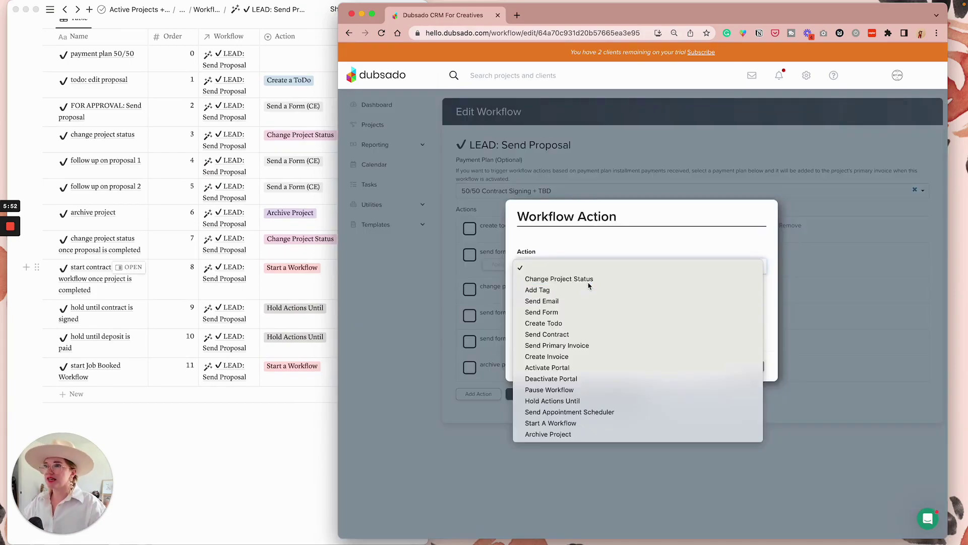
Step: Add an action that changes project status to Lead: Waiting on Payment after Branding Proposal is completed
click(588, 278)
click(679, 303)
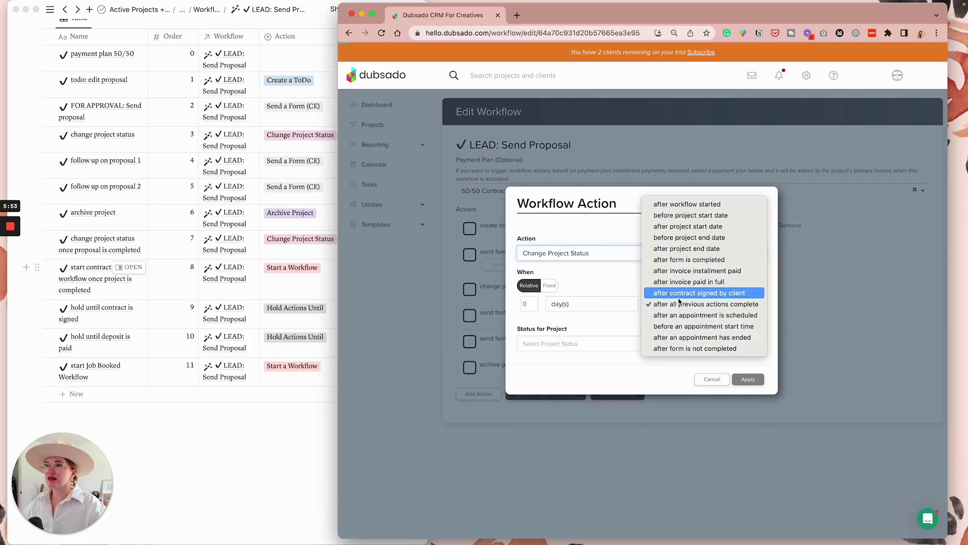
click(689, 259)
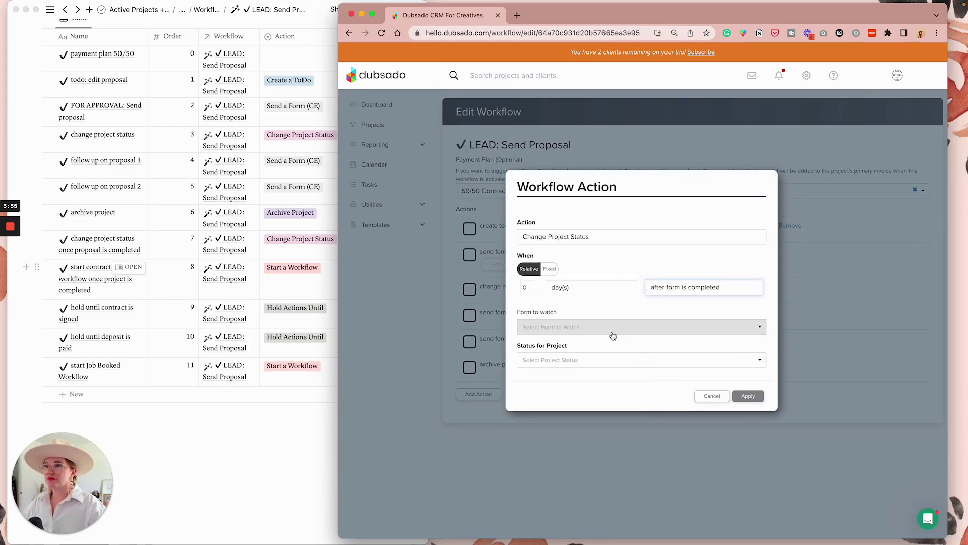
click(613, 327)
click(605, 339)
click(593, 359)
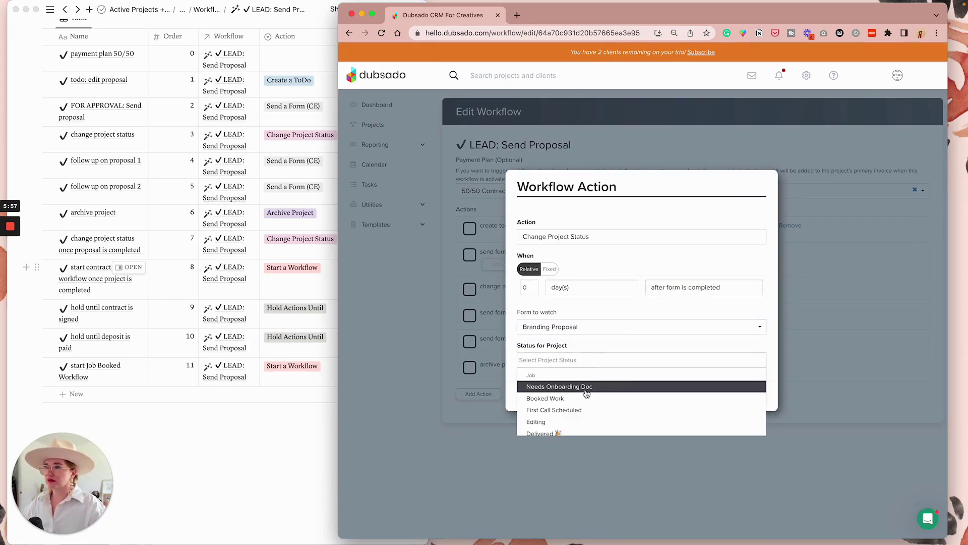
scroll(585, 392, down, 5)
click(574, 414)
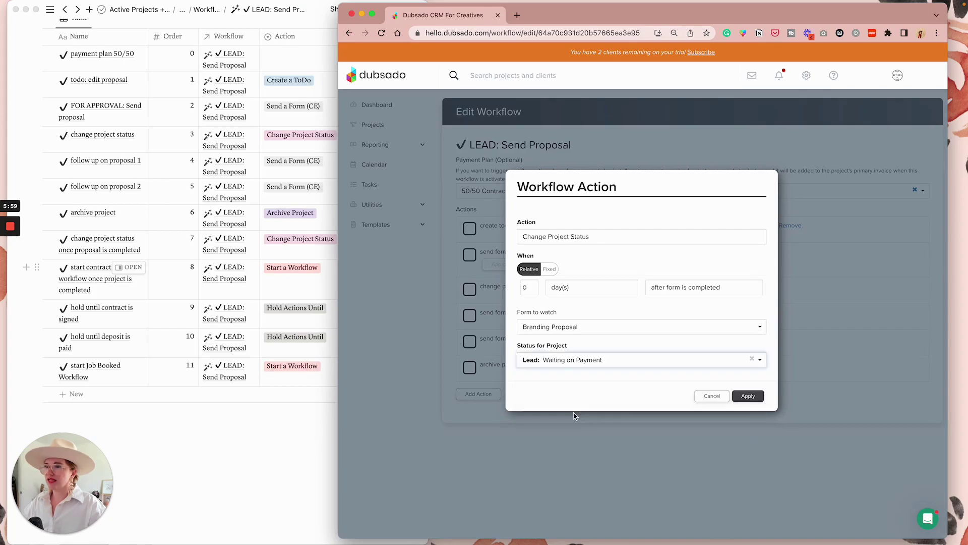
click(749, 393)
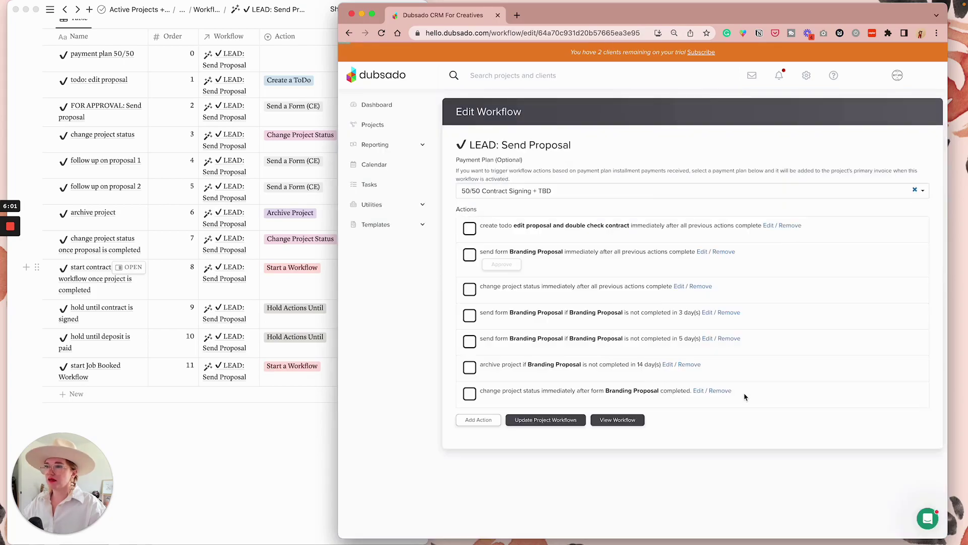
Step: Add a Start A Workflow action launching Proposal Completed - Contract Not Signed after Branding Proposal completes
click(489, 422)
click(605, 268)
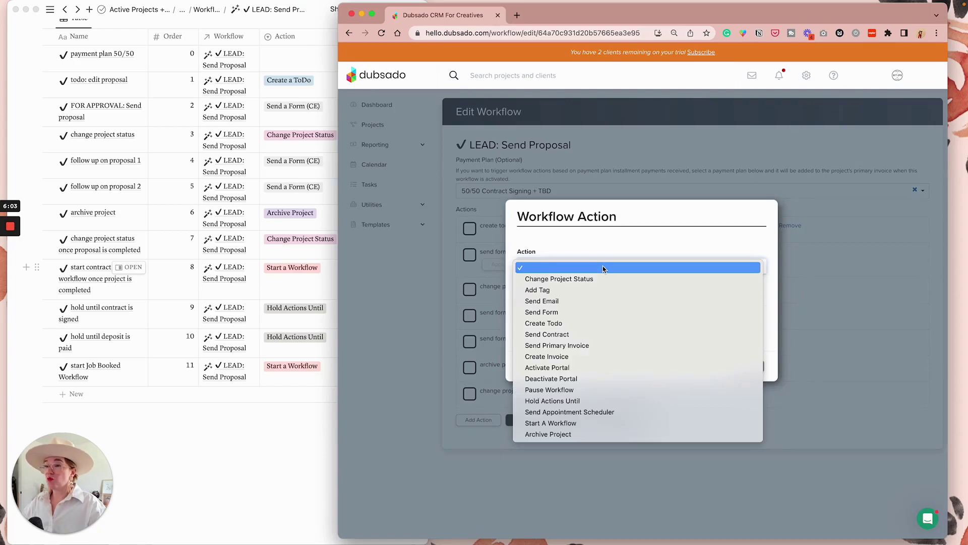
click(567, 423)
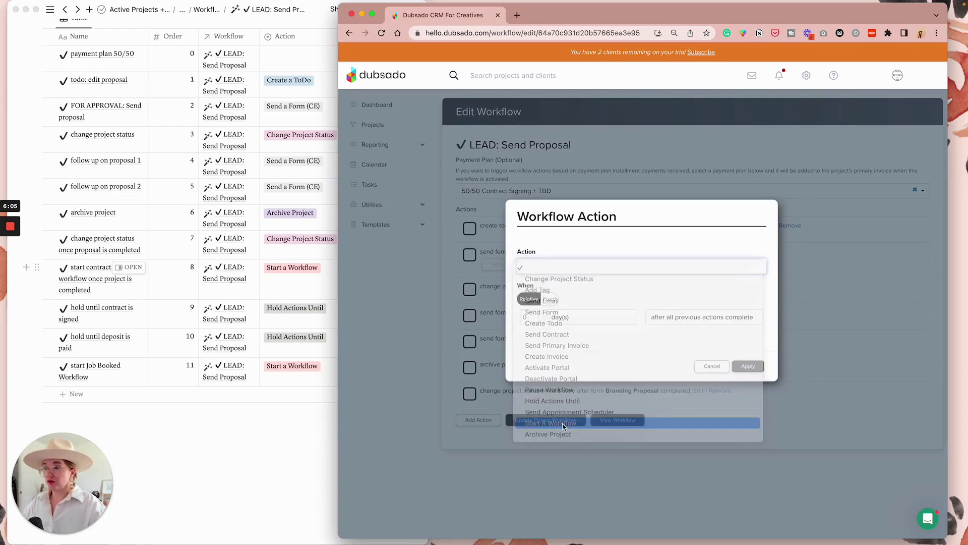
click(666, 311)
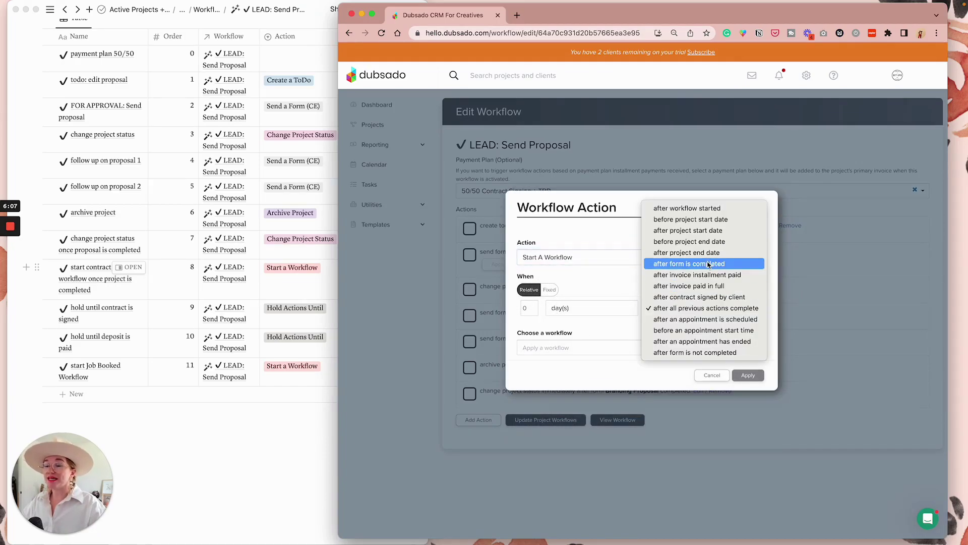
click(691, 263)
click(587, 331)
click(579, 346)
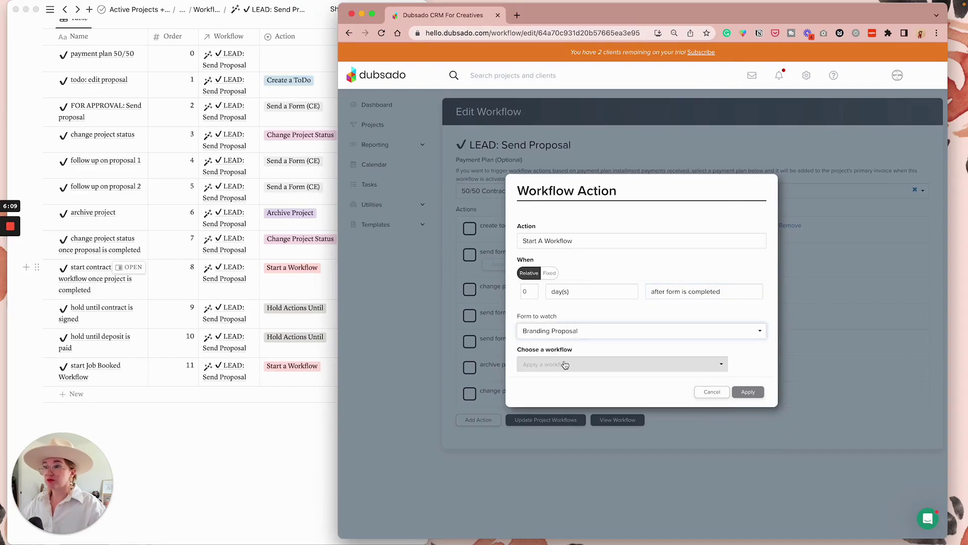
click(564, 362)
scroll(559, 403, down, 2)
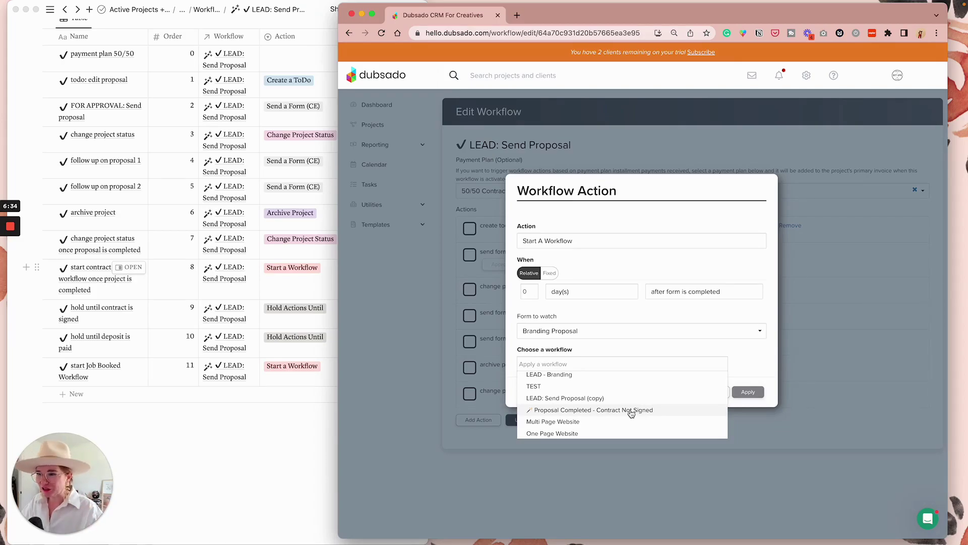
click(631, 410)
click(756, 394)
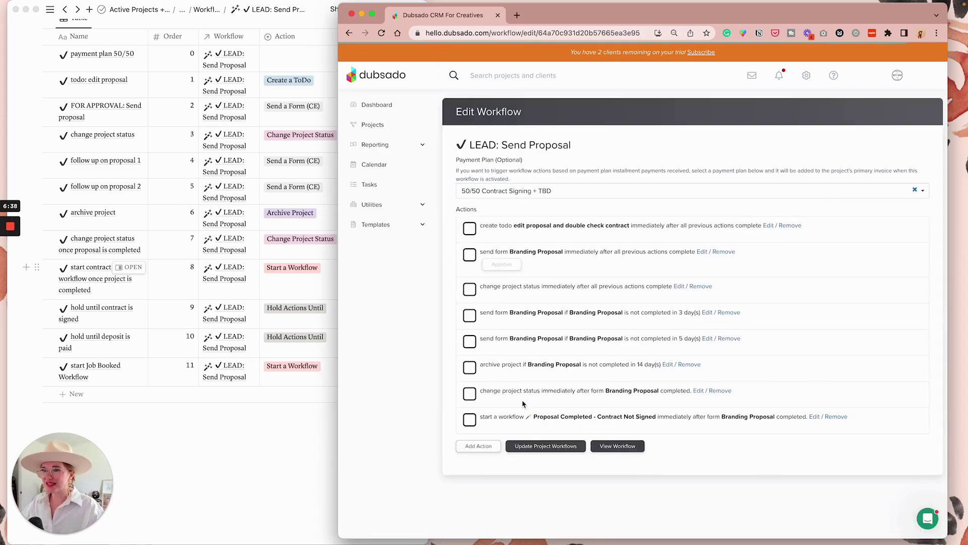
click(218, 454)
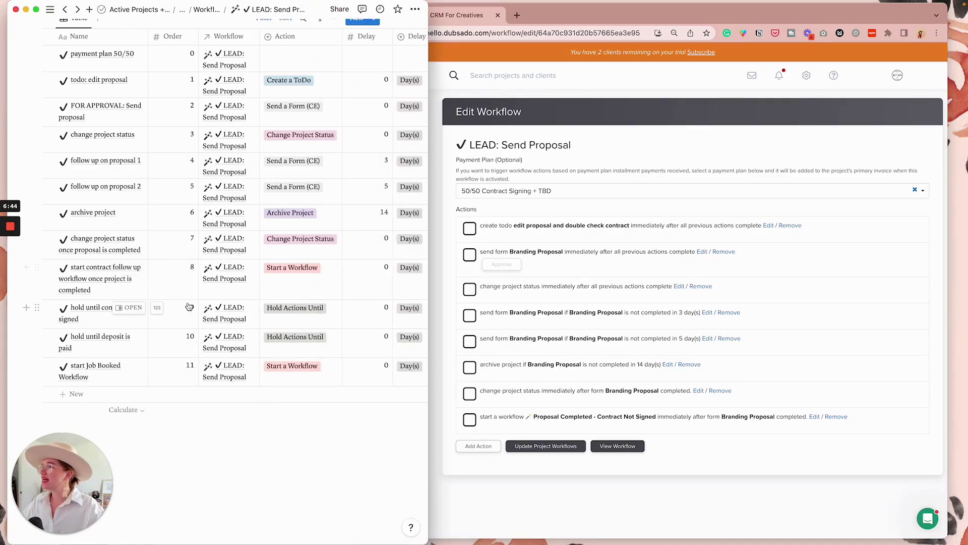
Step: Add a Hold Actions Until action that waits for the client to sign the contract
click(479, 446)
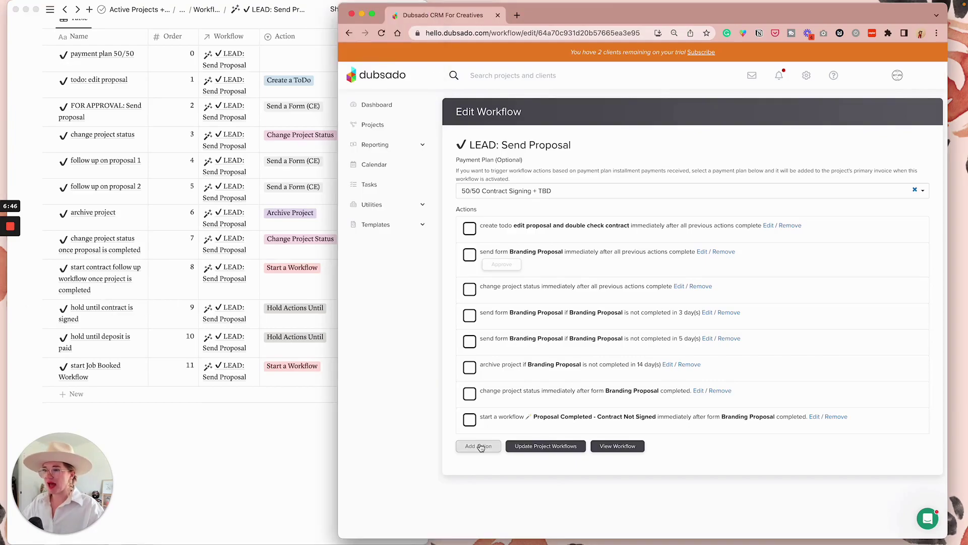
click(544, 268)
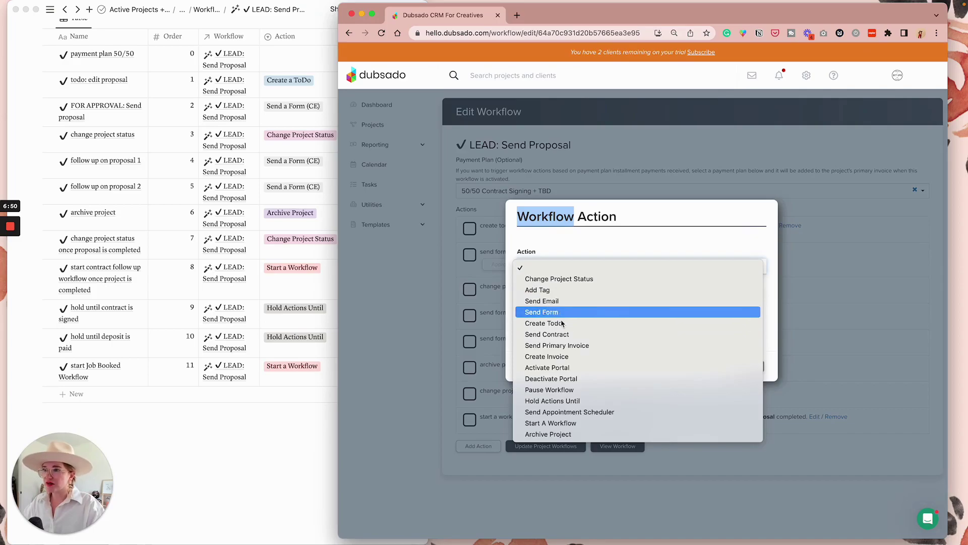
click(557, 401)
click(701, 317)
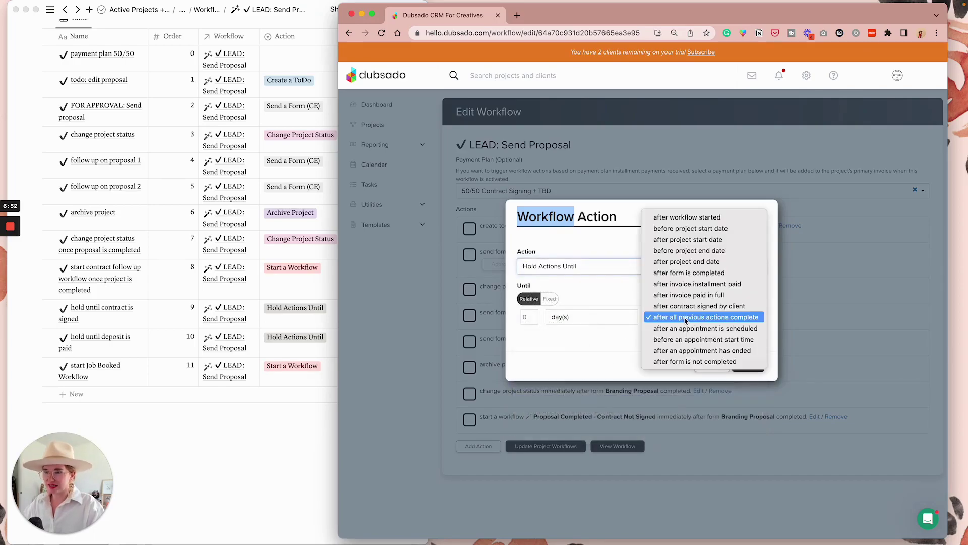
click(701, 306)
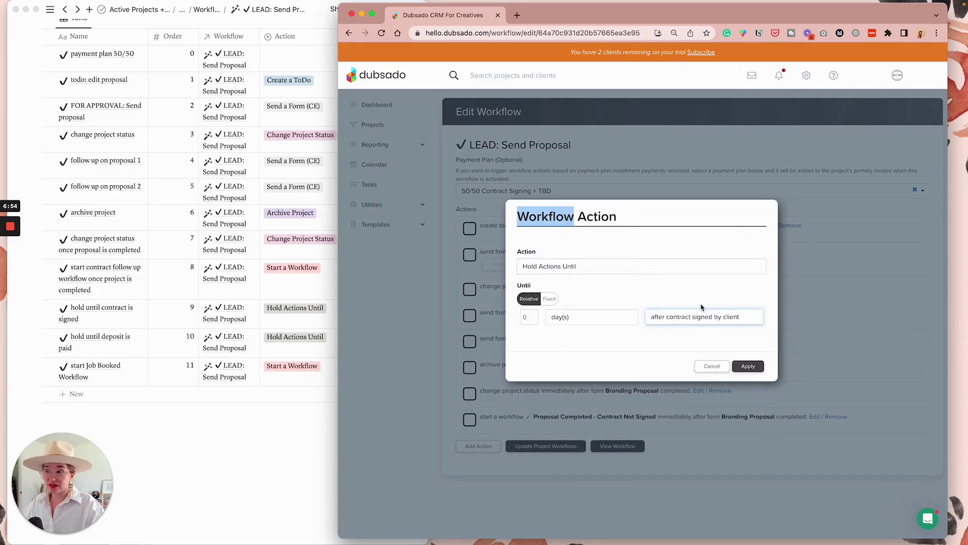
click(747, 366)
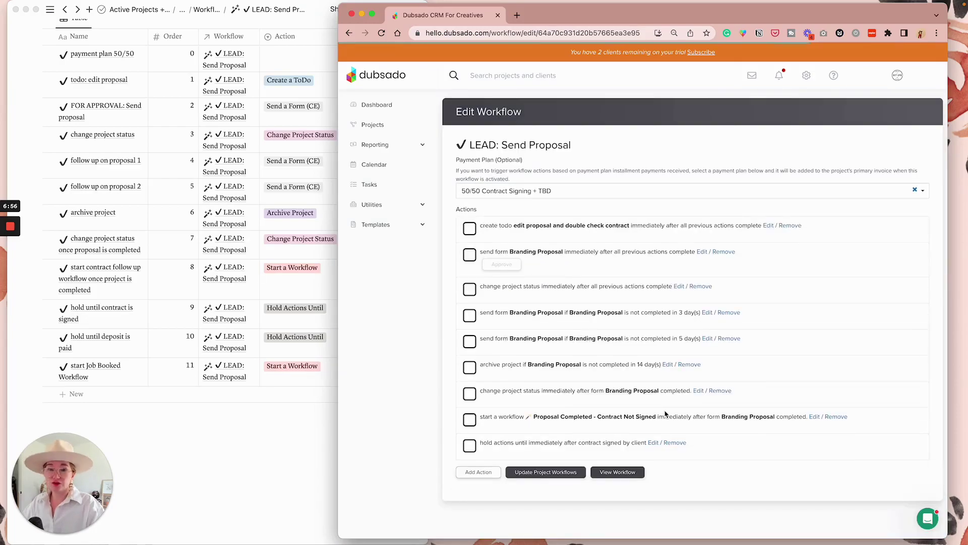
Step: Add a second hold that waits until the invoice installment due at contract signing is paid
click(482, 473)
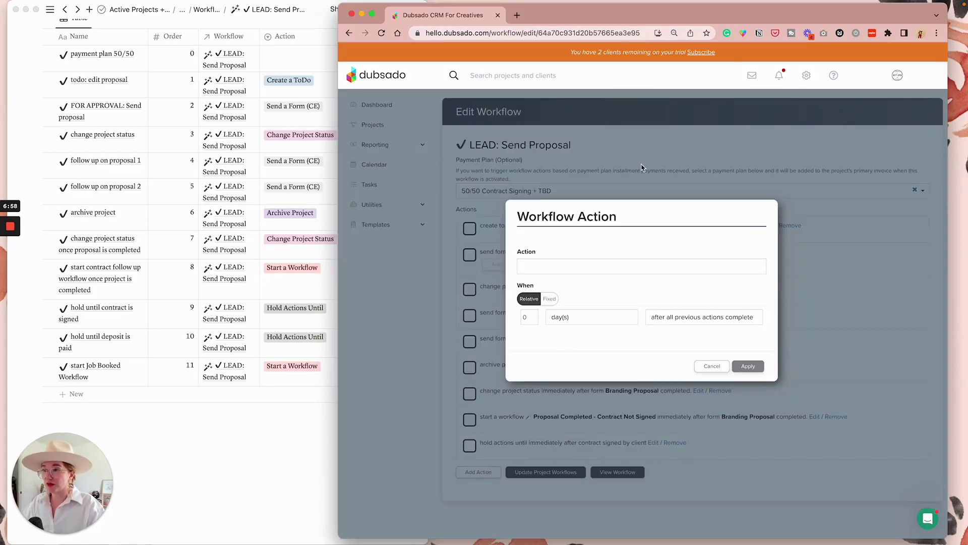
click(570, 267)
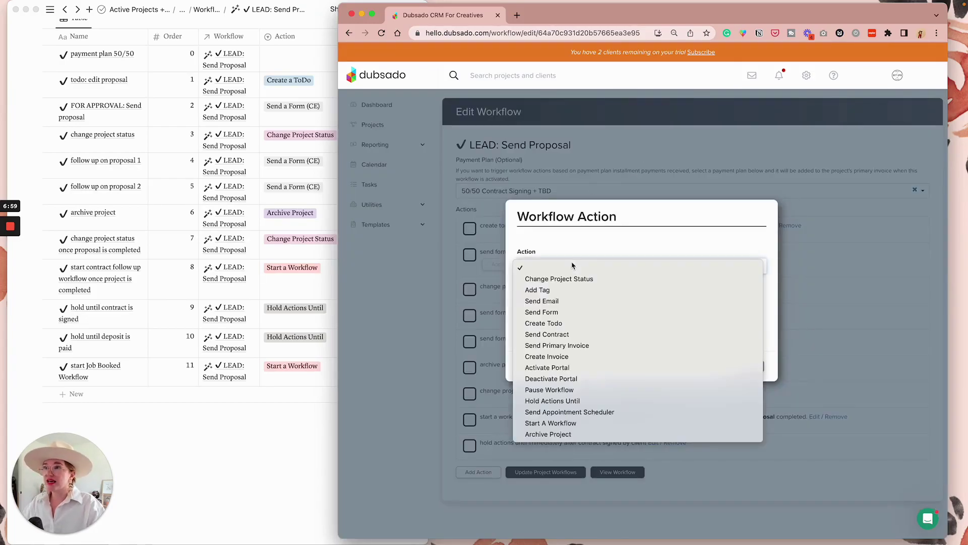
click(562, 401)
click(663, 318)
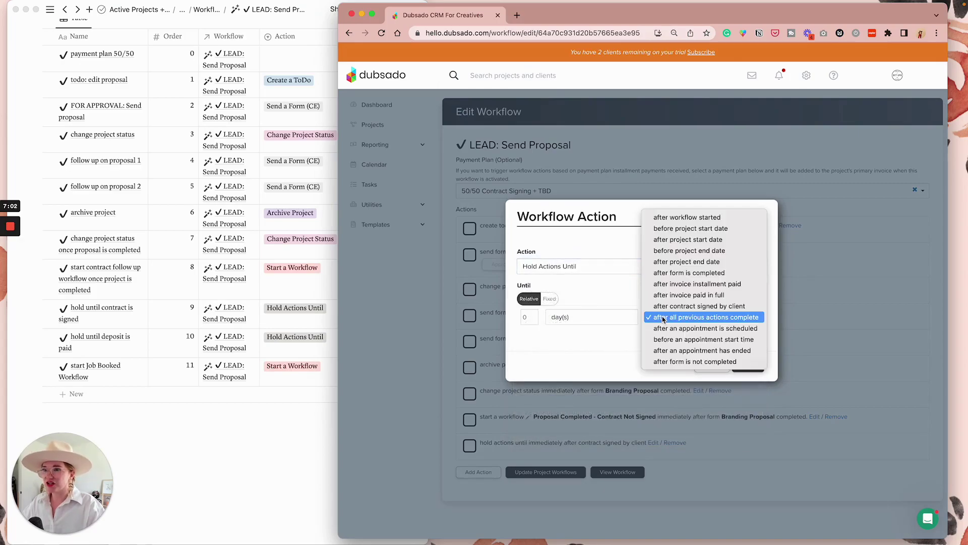
click(703, 285)
click(621, 339)
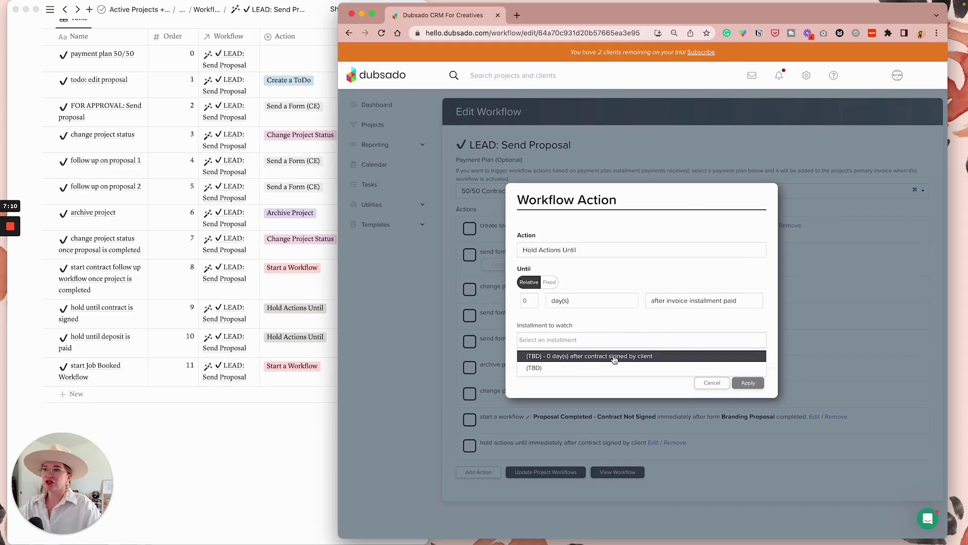
click(609, 357)
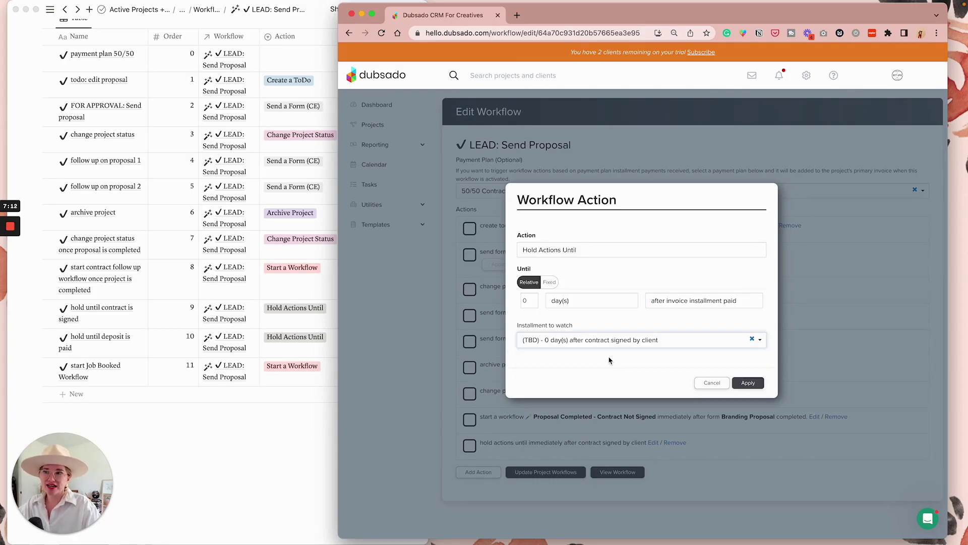
click(745, 384)
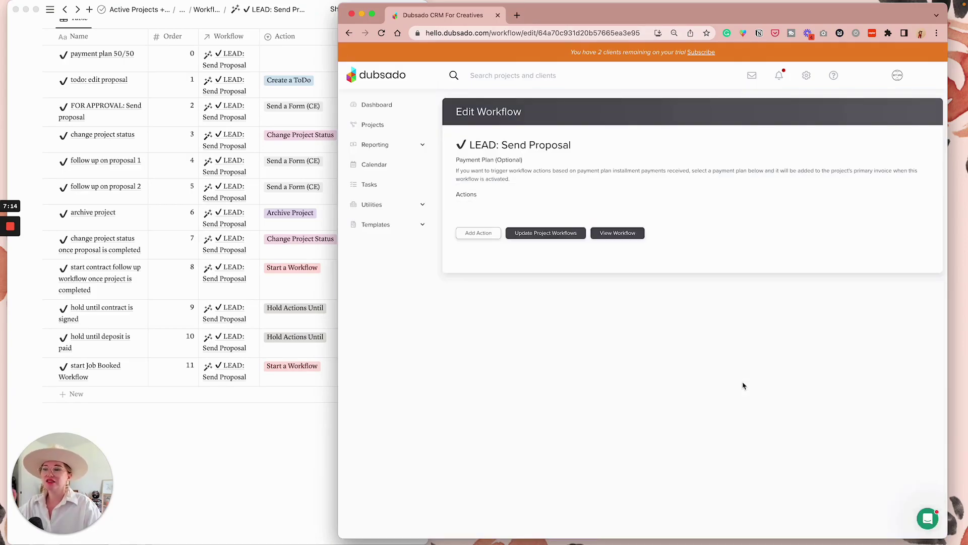
Step: Add a final Start A Workflow action that launches JOB: Booked Work, then review the action list
click(484, 498)
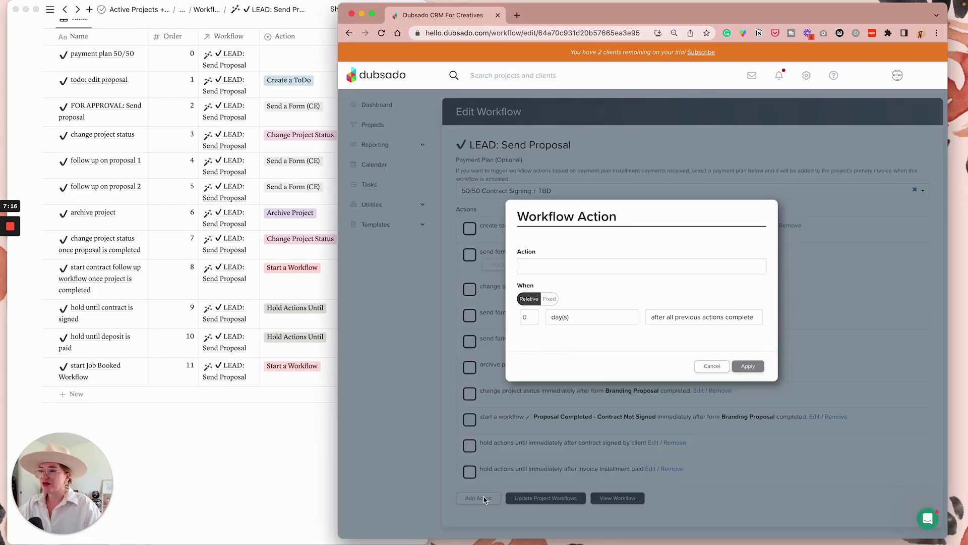
click(598, 267)
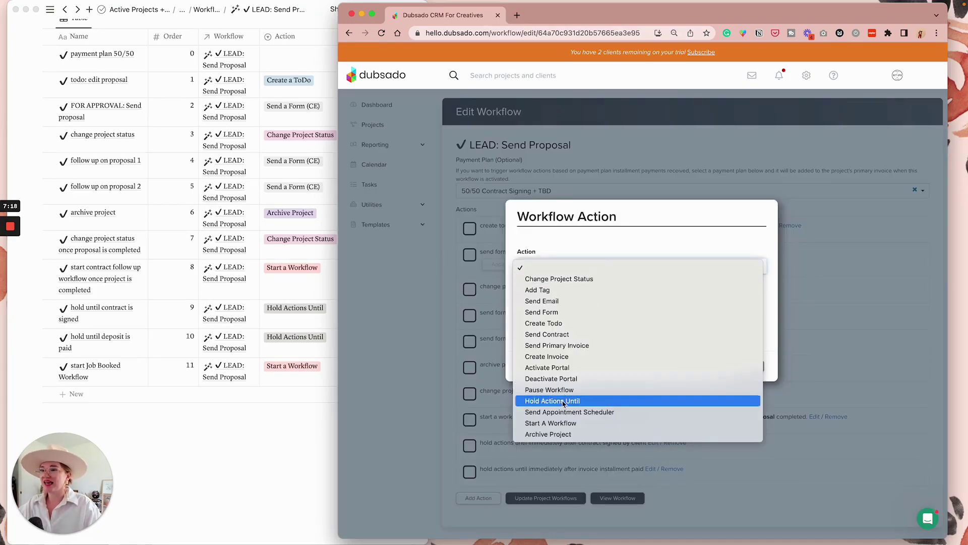
click(551, 423)
click(552, 349)
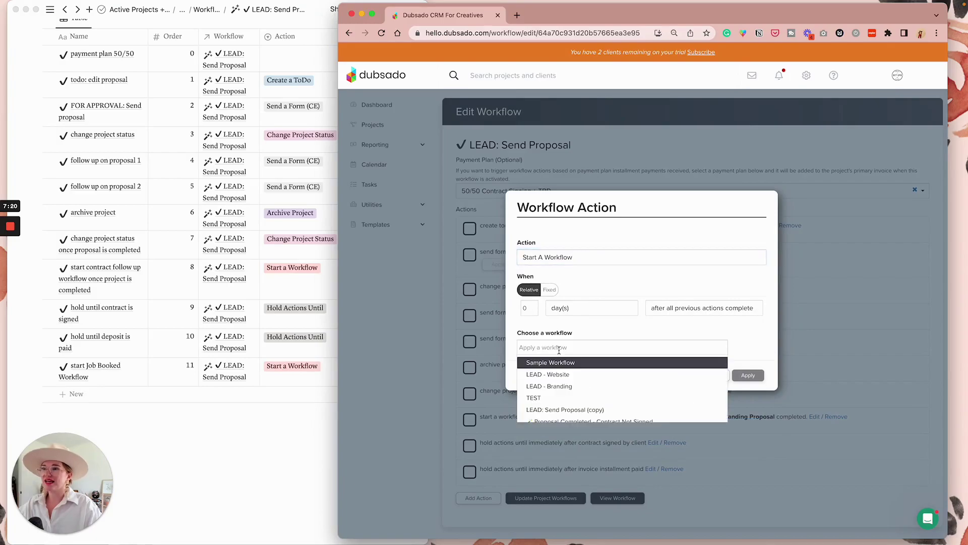
scroll(560, 383, down, 3)
click(561, 391)
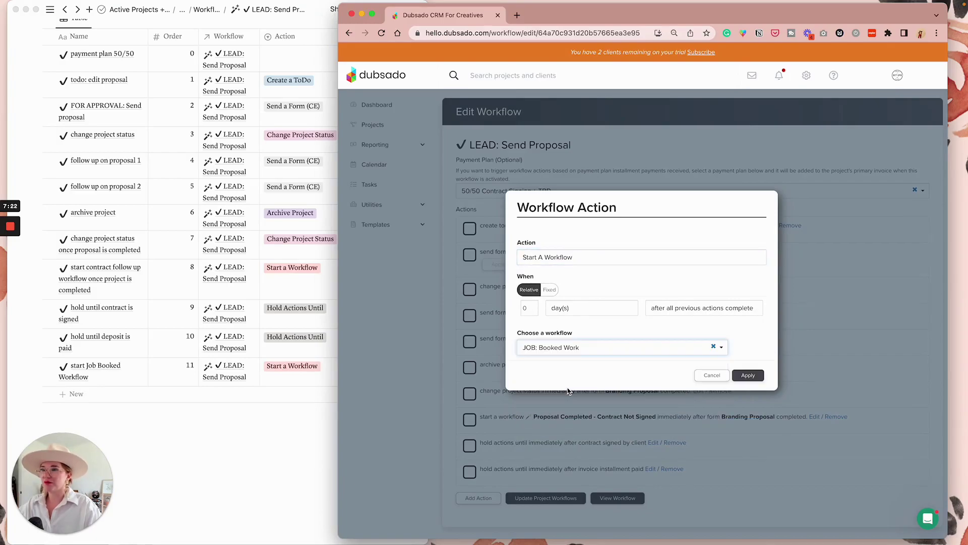
click(748, 376)
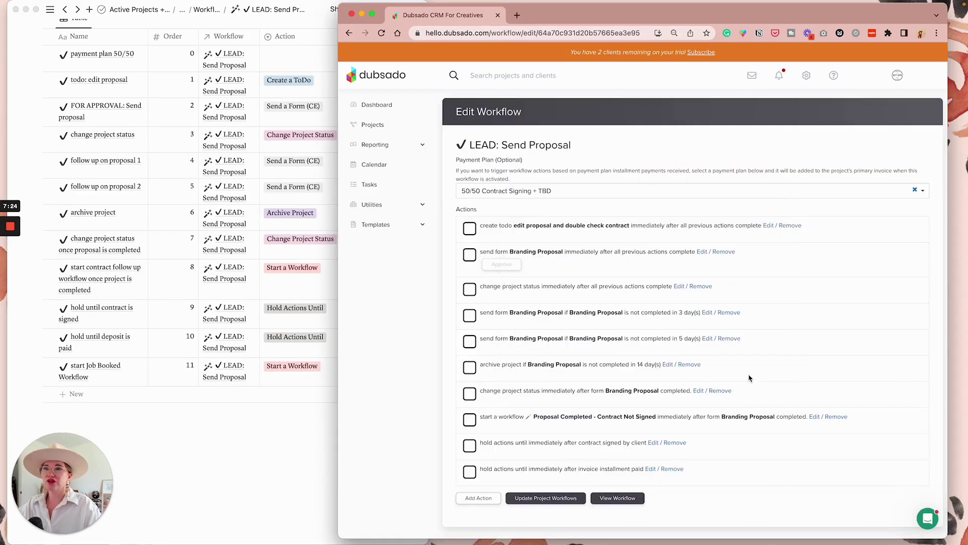
scroll(749, 378, down, 1)
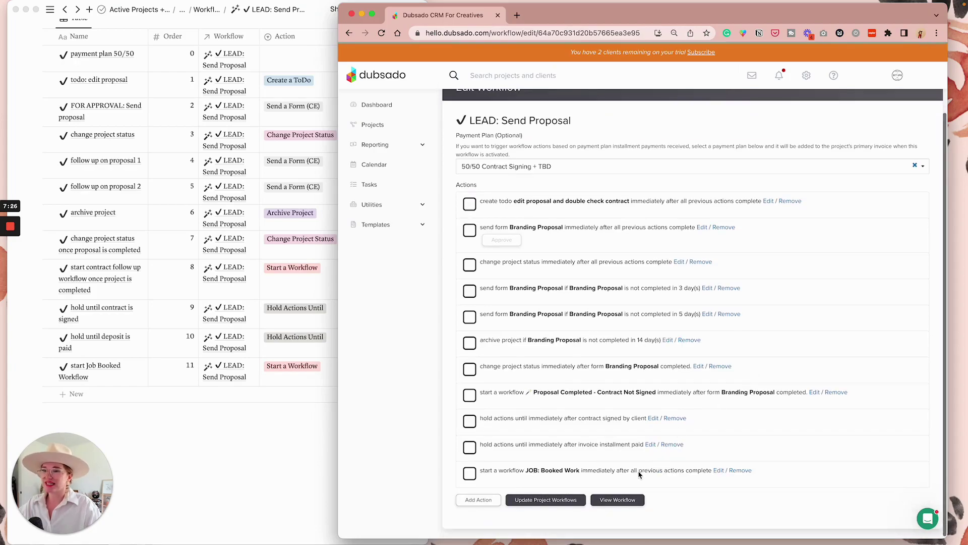
scroll(667, 482, up, 1)
scroll(667, 482, down, 1)
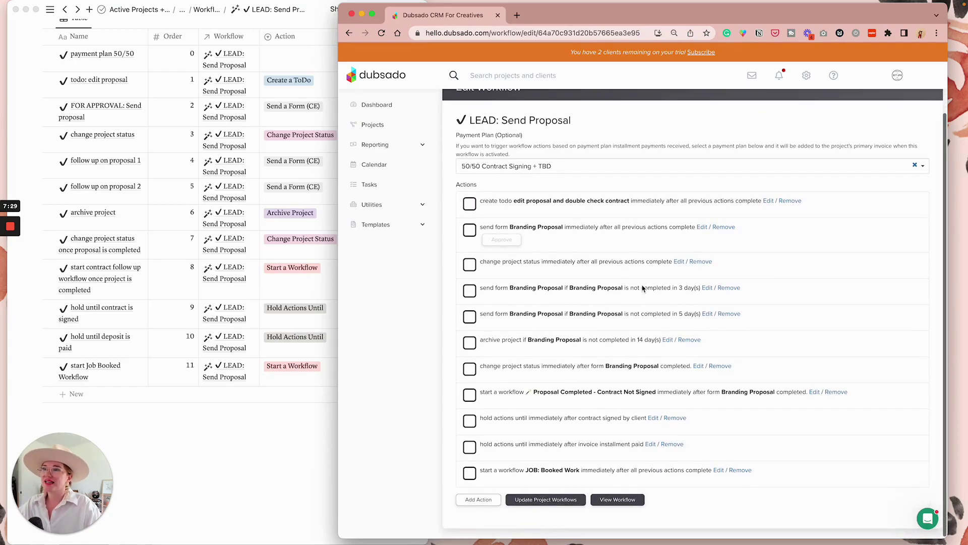